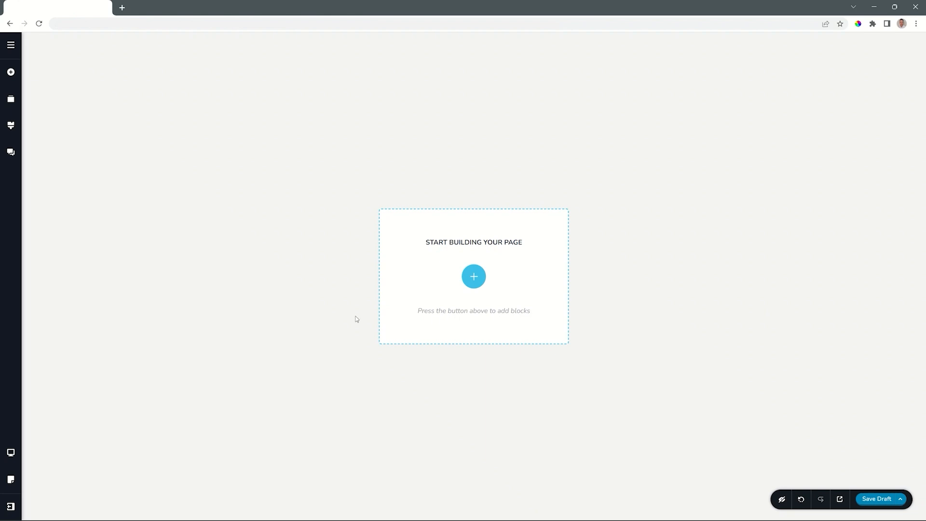
- Open the block library and look through its Layouts, Blocks and Saved collections
{"action": "left_click", "coordinate": [479, 280]}
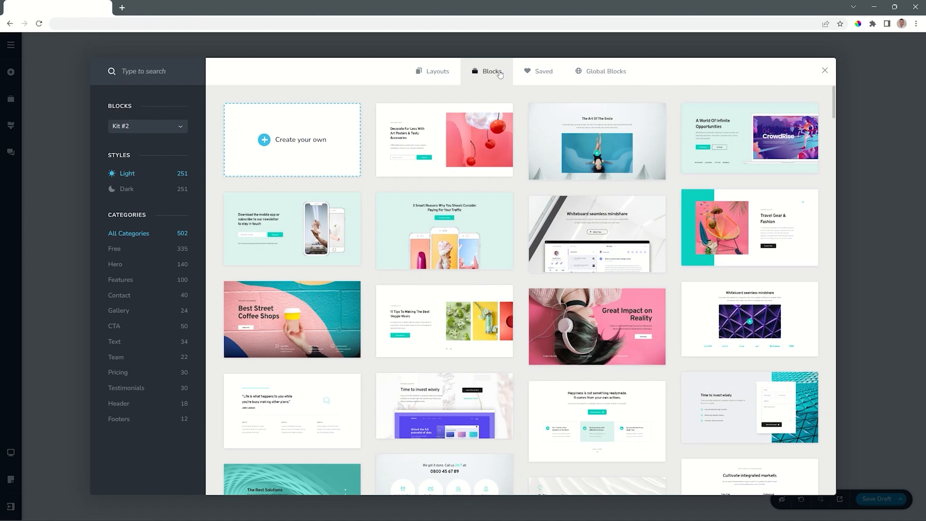
{"action": "left_click", "coordinate": [435, 72]}
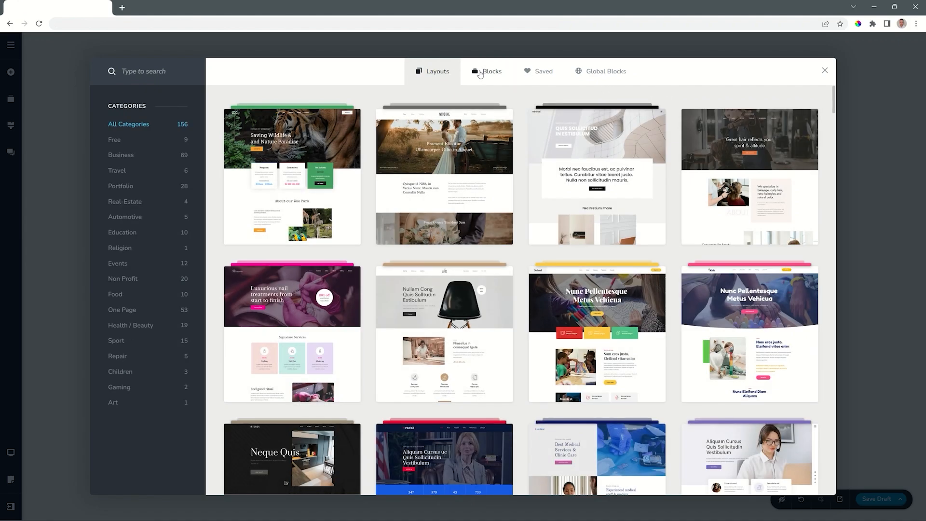
{"action": "left_click", "coordinate": [480, 72]}
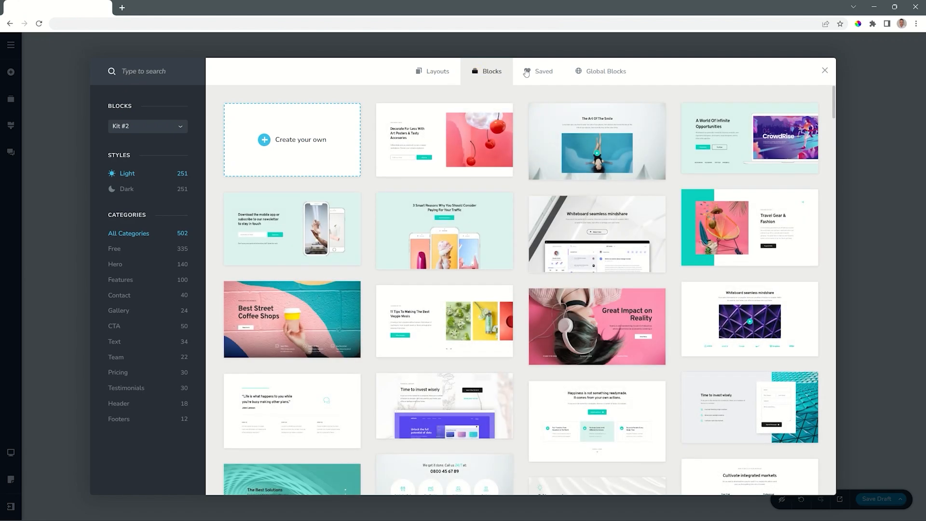
{"action": "left_click", "coordinate": [542, 71]}
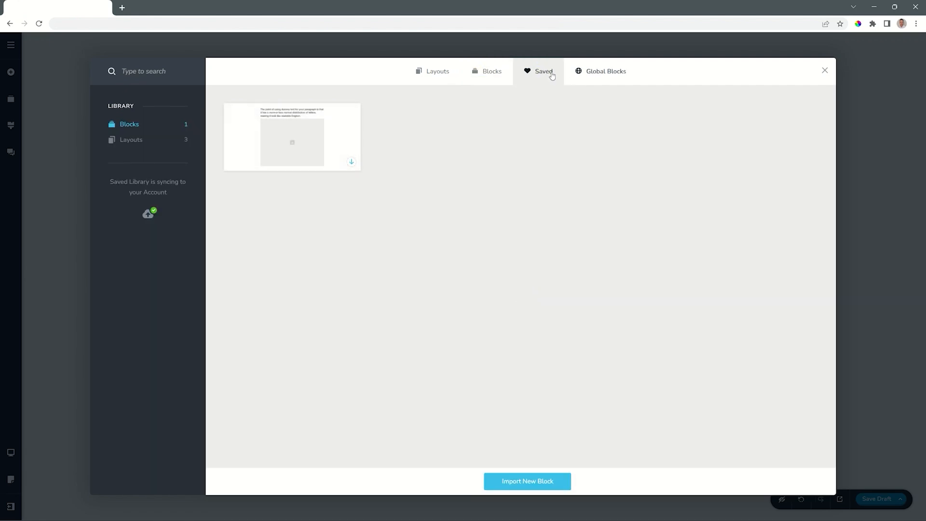
{"action": "left_click", "coordinate": [496, 75]}
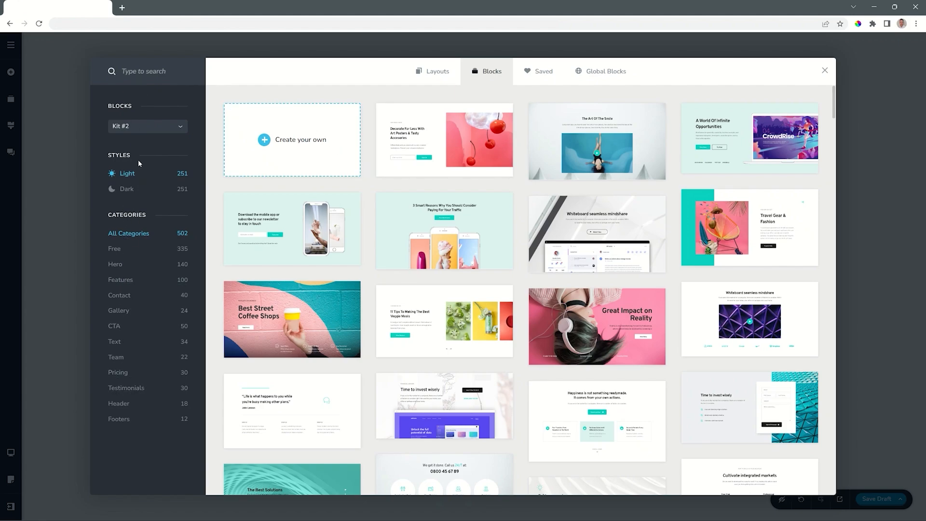
- Compare the Kit #1 and Kit #2 block collections and preview Kit #2 in the Dark and Light styles
{"action": "left_click", "coordinate": [123, 128]}
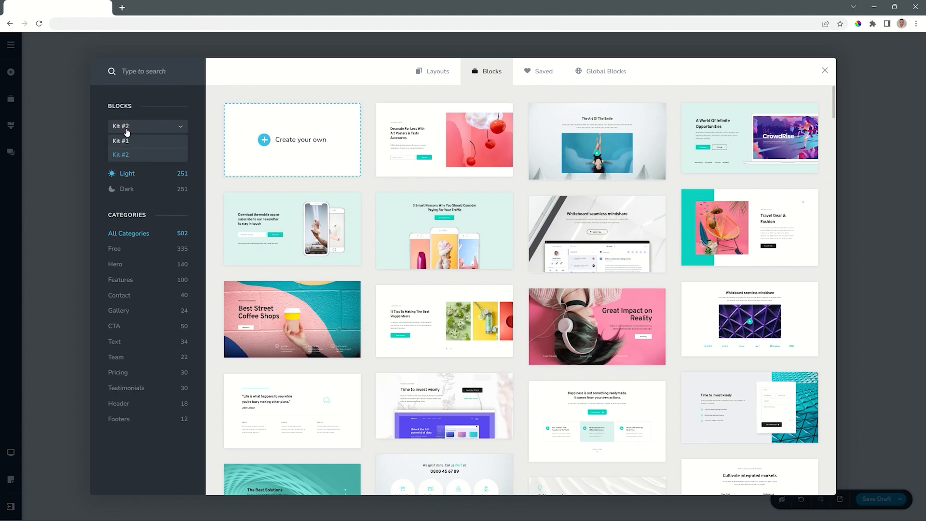
{"action": "left_click", "coordinate": [128, 142]}
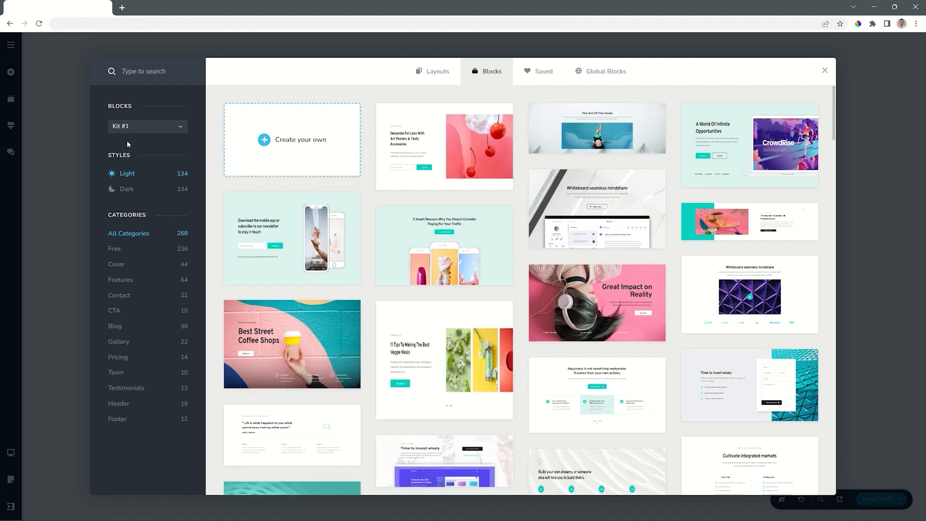
{"action": "left_click", "coordinate": [141, 126]}
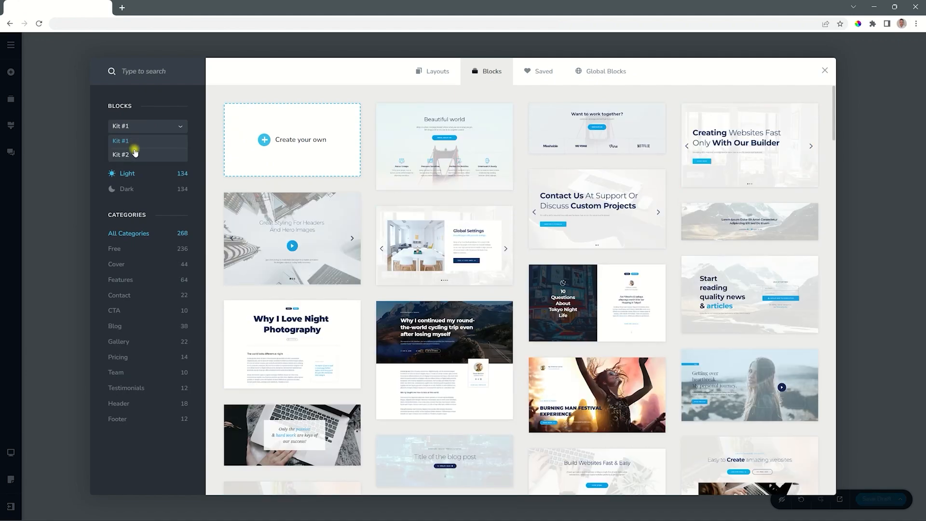
{"action": "left_click", "coordinate": [134, 152]}
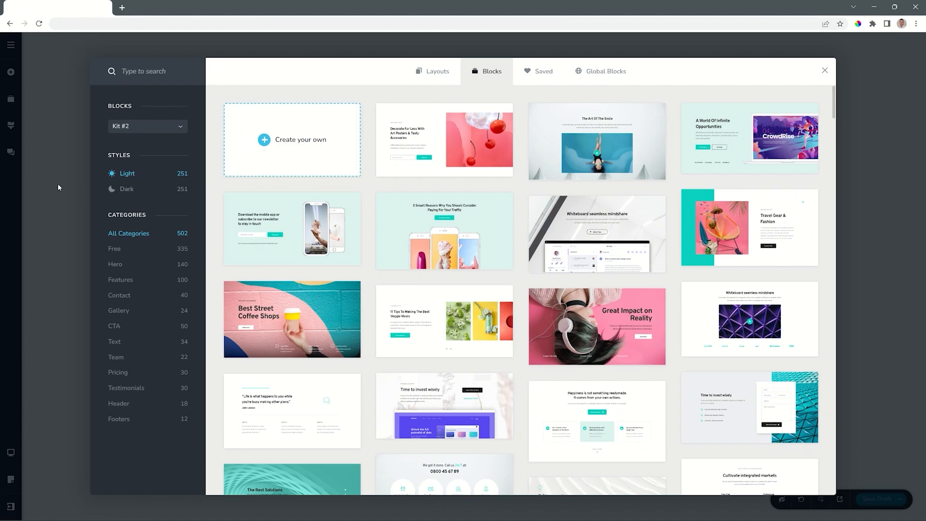
{"action": "left_click", "coordinate": [120, 189]}
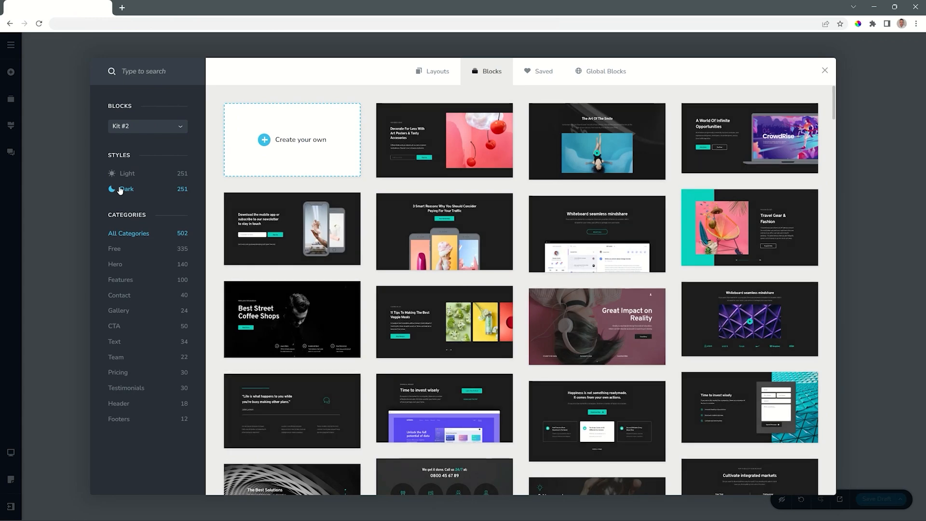
{"action": "left_click", "coordinate": [124, 174]}
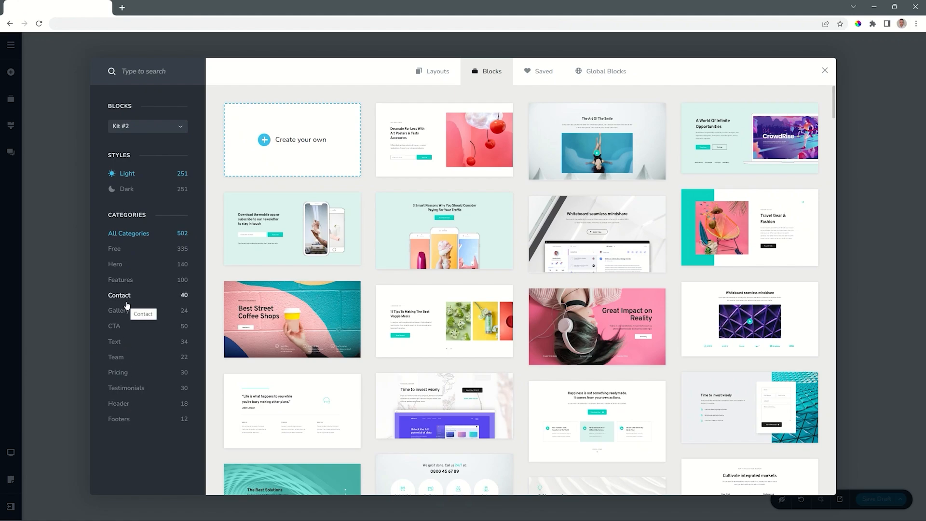
- Browse the Hero blocks in the Light and Dark styles, and the Features, Contact and Gallery categories in Light
{"action": "left_click", "coordinate": [116, 265]}
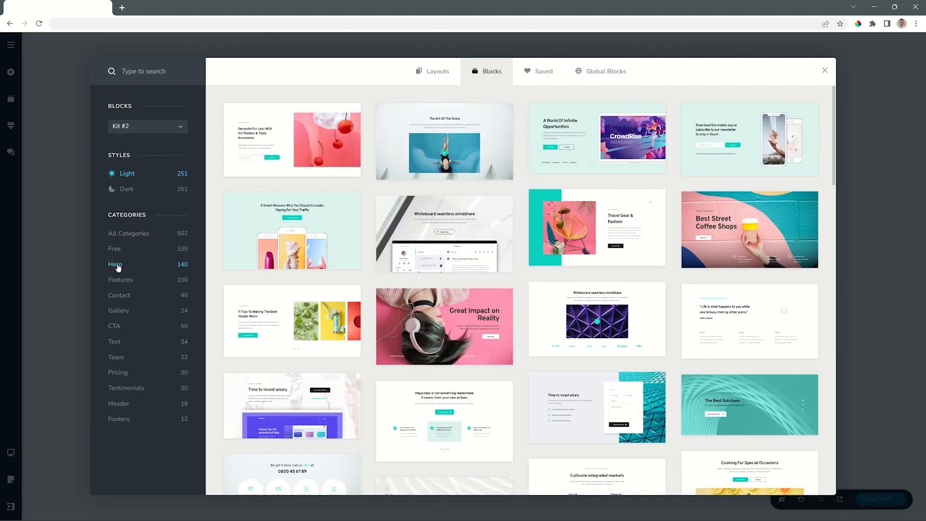
{"action": "left_click", "coordinate": [128, 190]}
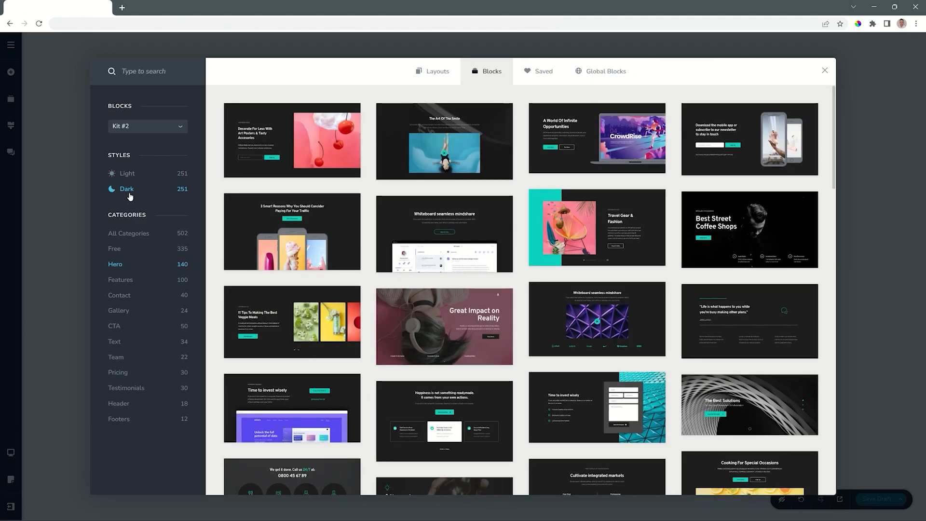
{"action": "left_click", "coordinate": [126, 175]}
{"action": "left_click", "coordinate": [127, 281]}
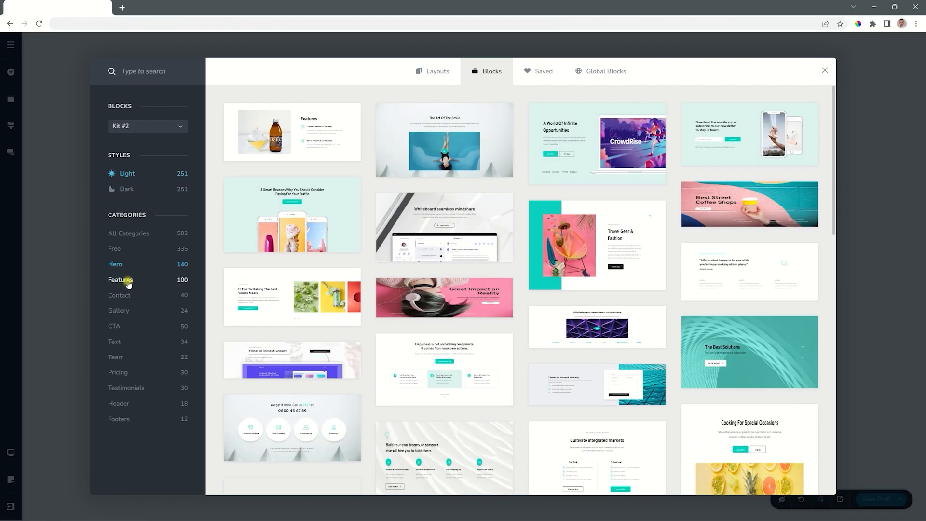
{"action": "left_click", "coordinate": [124, 296]}
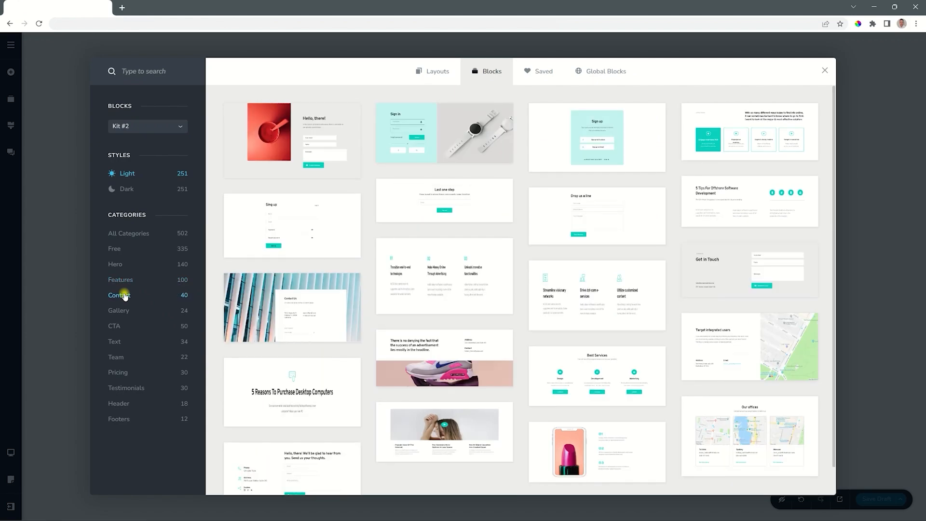
{"action": "left_click", "coordinate": [125, 311]}
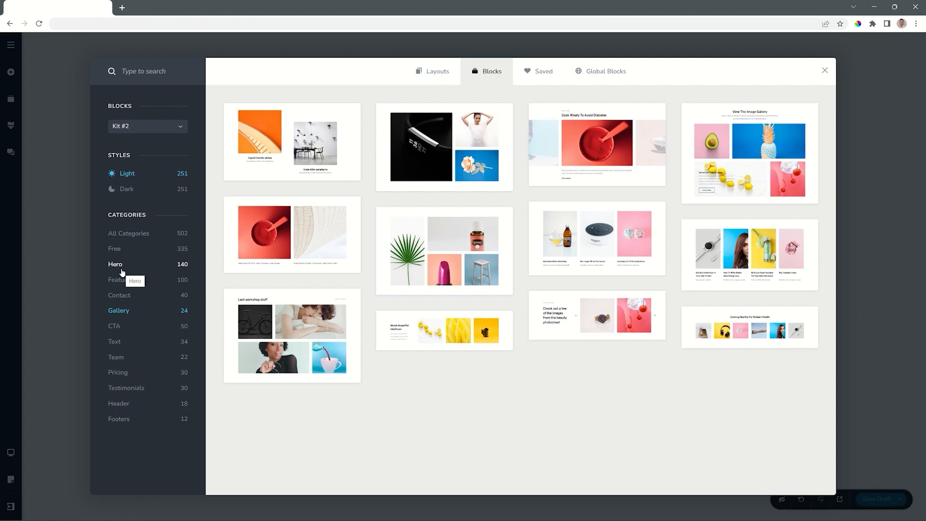
- Insert the Hero block with the "Happiness is not something readymade" heading and play button, and delete it from the page
{"action": "left_click", "coordinate": [121, 266]}
{"action": "scroll", "coordinate": [386, 270], "scroll_direction": "down", "scroll_amount": 15}
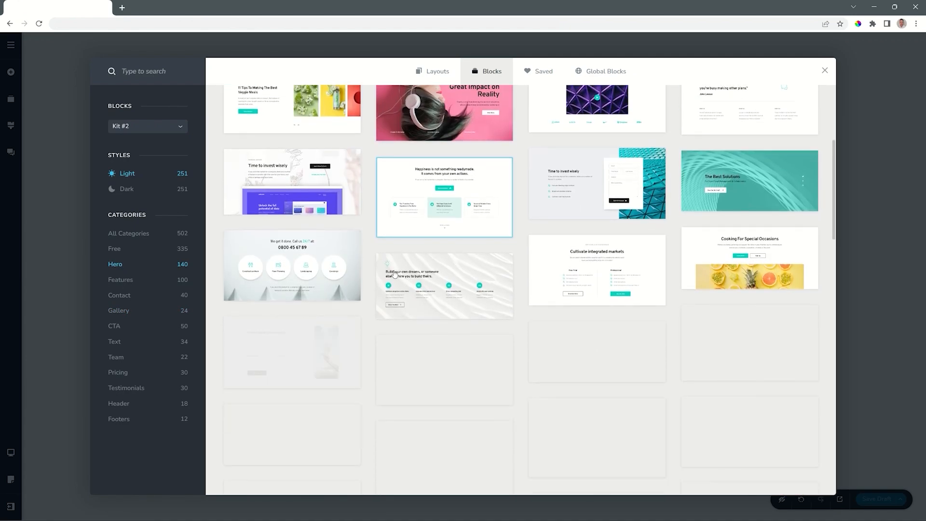
{"action": "scroll", "coordinate": [393, 273], "scroll_direction": "down", "scroll_amount": 1}
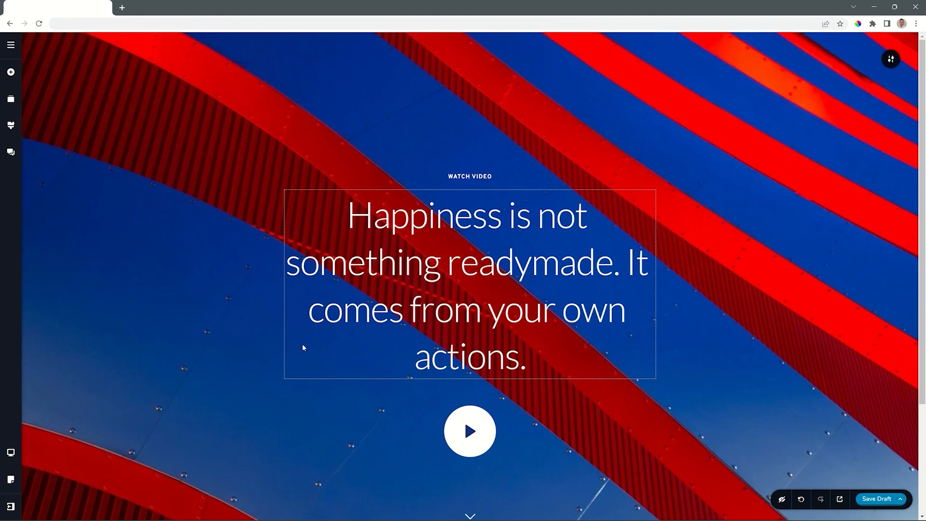
{"action": "left_click", "coordinate": [891, 60]}
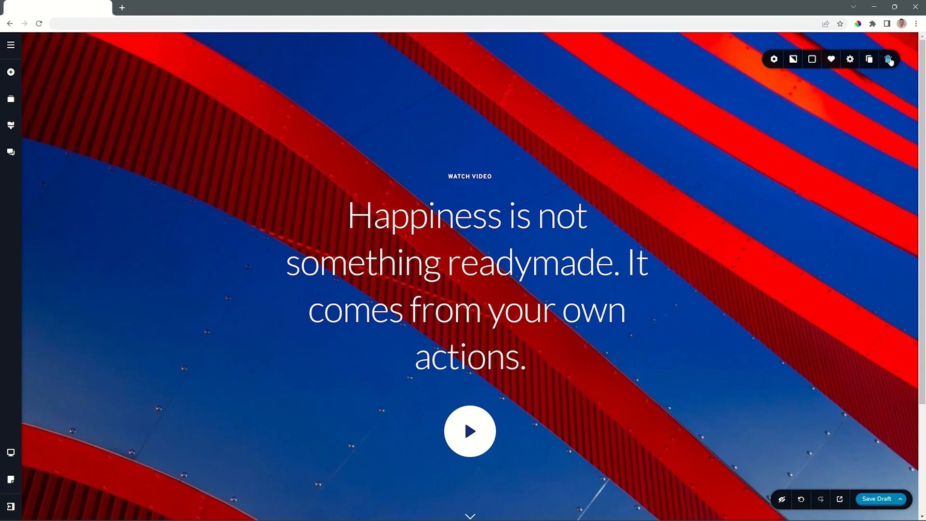
{"action": "left_click", "coordinate": [889, 59]}
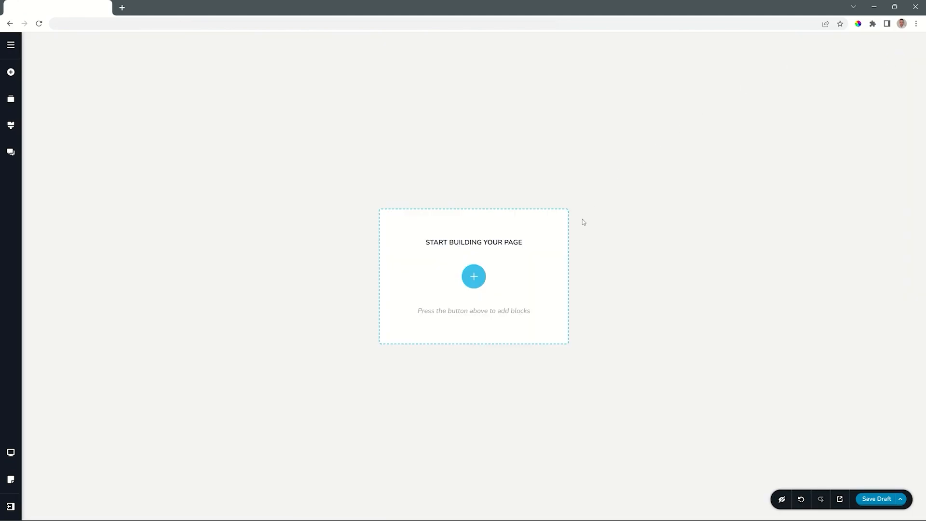
- Add an empty custom block to the page and delete it
{"action": "left_click", "coordinate": [474, 277]}
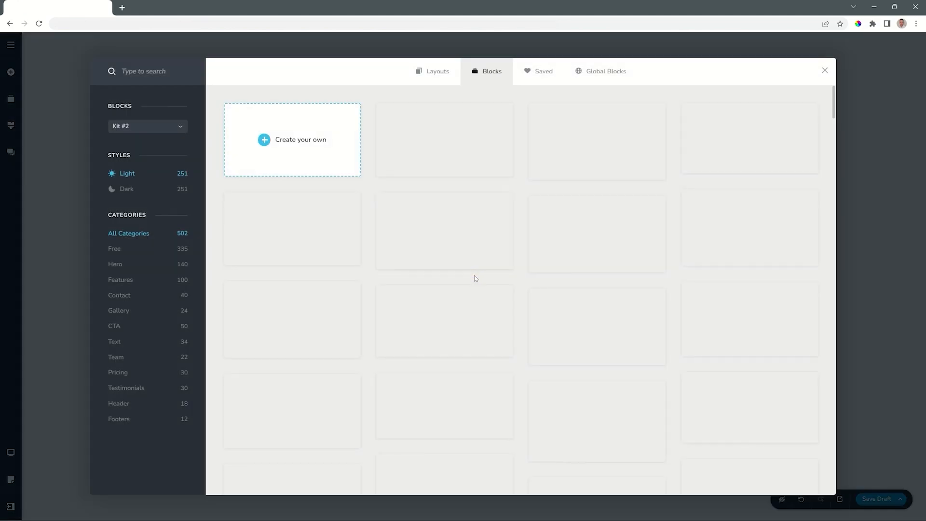
{"action": "left_click", "coordinate": [293, 141]}
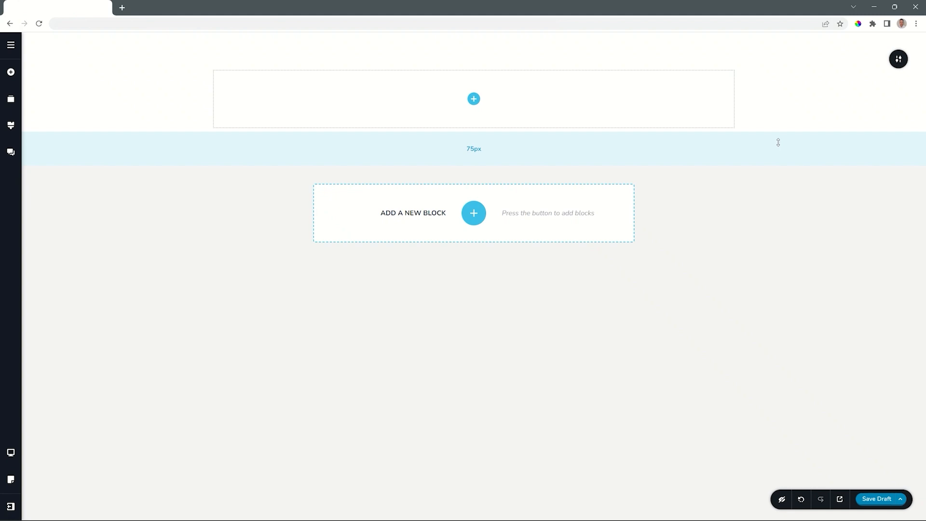
{"action": "mouse_move", "coordinate": [896, 59]}
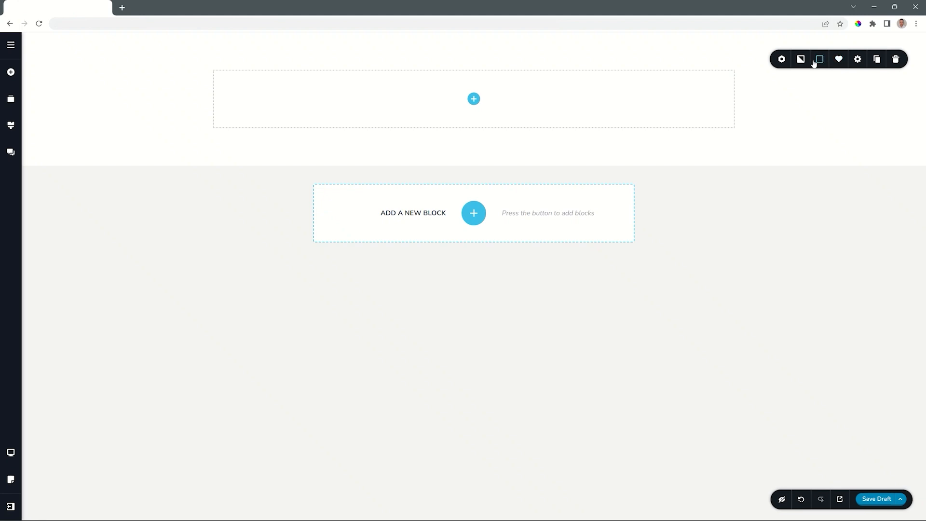
{"action": "left_click", "coordinate": [896, 59]}
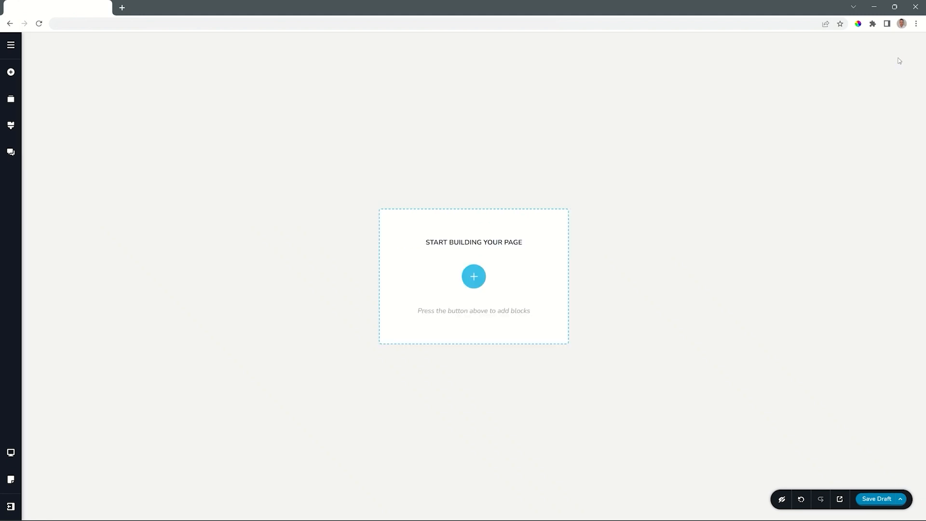
- Add an empty block to the page with the "Create your own" option
{"action": "left_click", "coordinate": [474, 277]}
{"action": "left_click", "coordinate": [312, 149]}
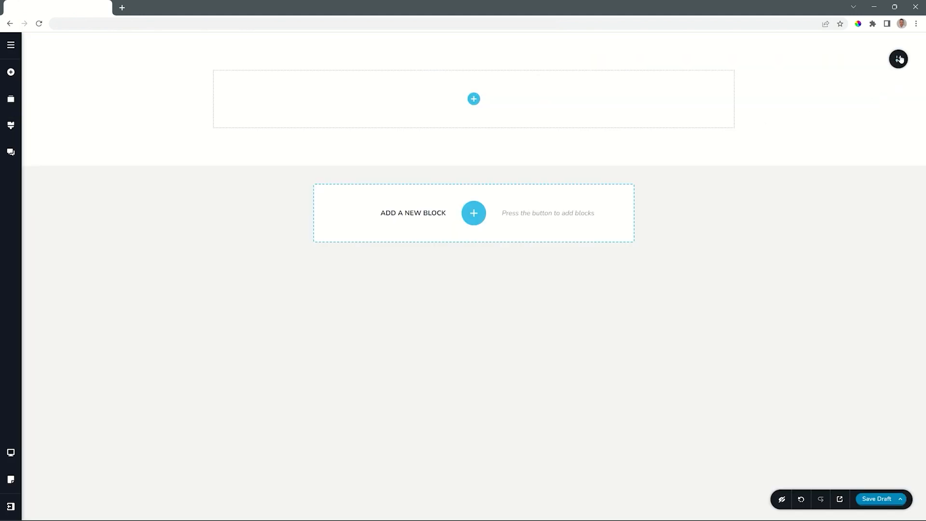
- Duplicate the empty block and delete the extra copy
{"action": "mouse_move", "coordinate": [874, 60]}
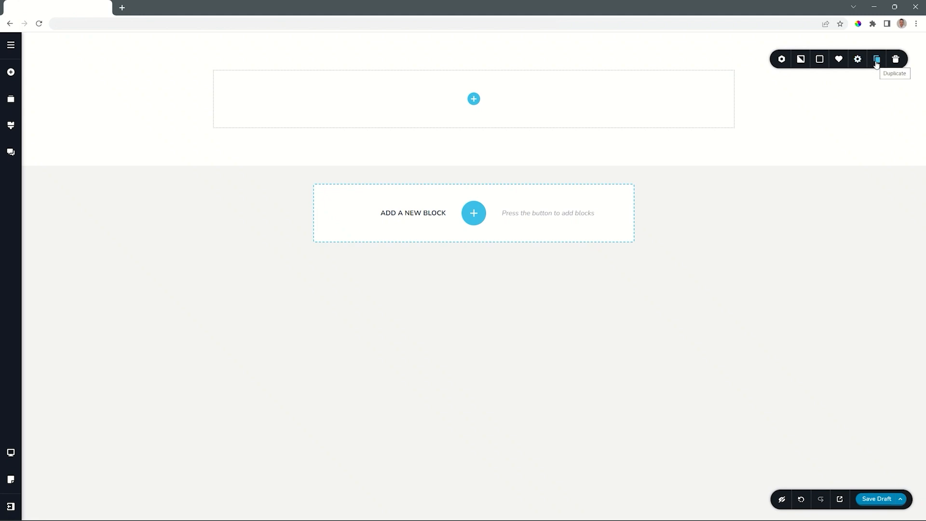
{"action": "left_click", "coordinate": [877, 60]}
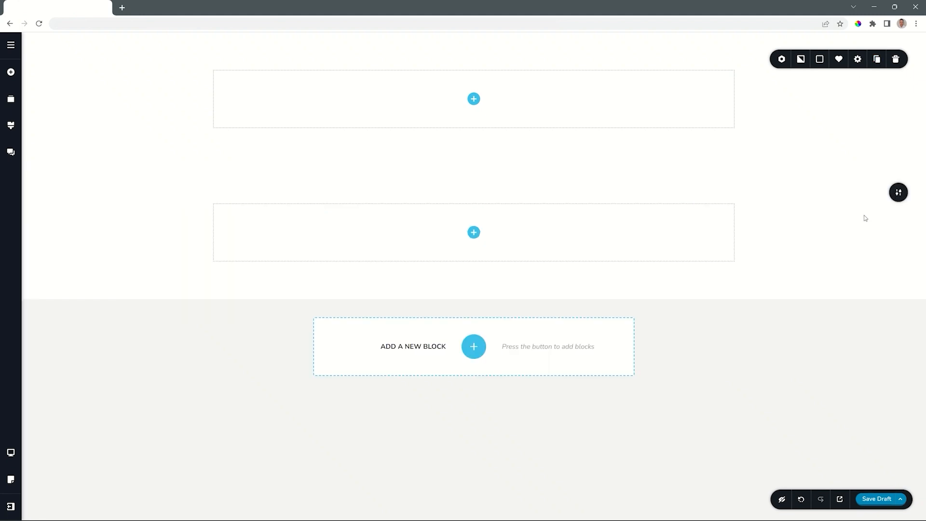
{"action": "left_click", "coordinate": [897, 193]}
{"action": "mouse_move", "coordinate": [897, 58]}
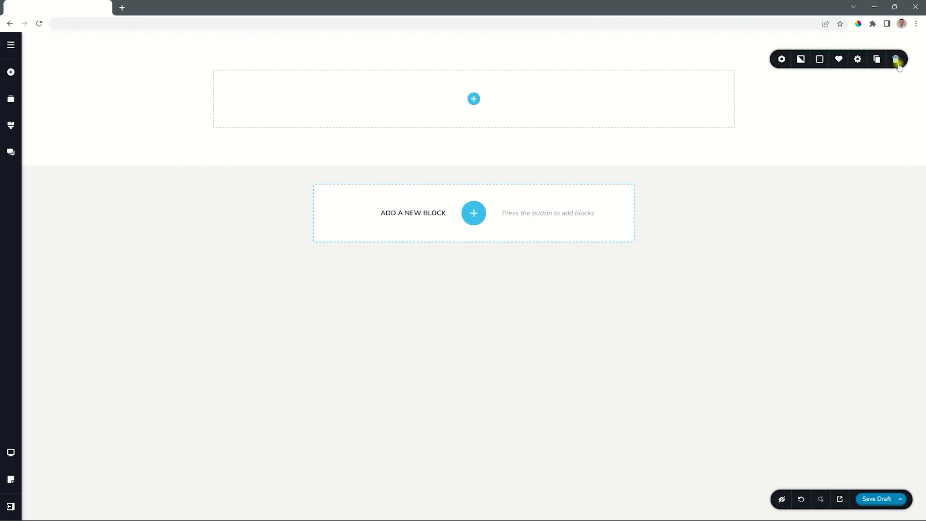
- Review the block's width and height settings and its basic styling options
{"action": "left_click", "coordinate": [854, 63]}
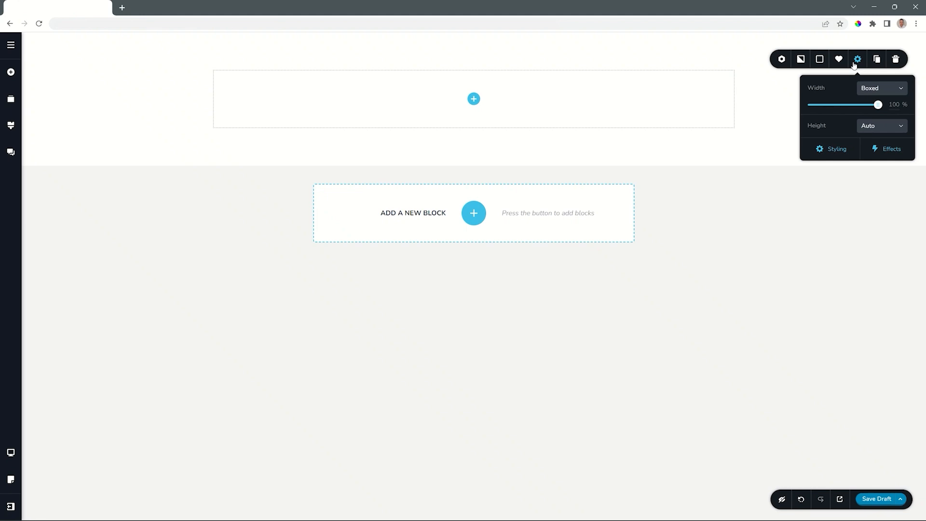
{"action": "left_click", "coordinate": [825, 147]}
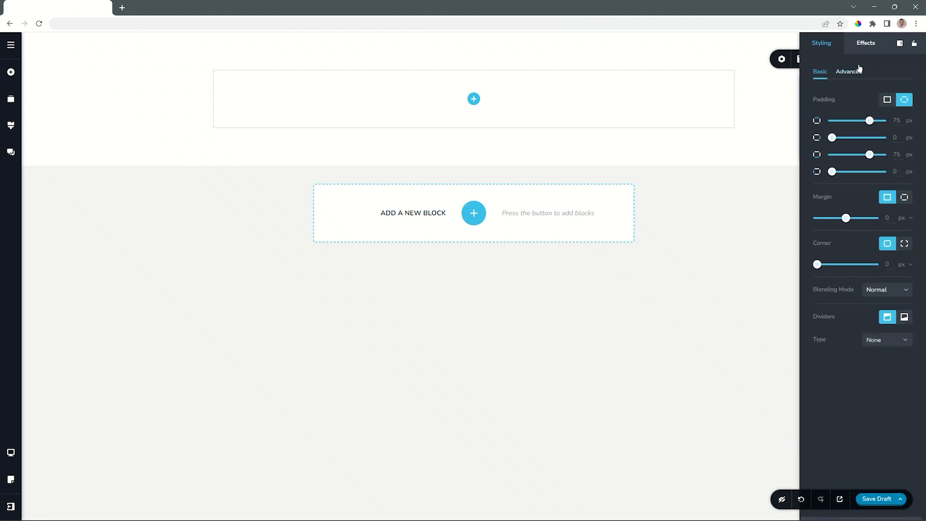
{"action": "left_click", "coordinate": [784, 103]}
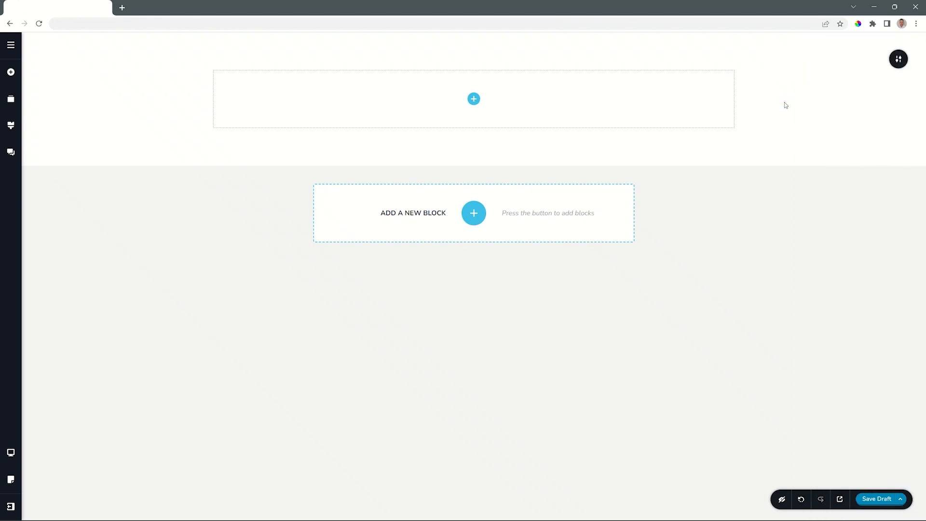
- Give the block a solid pale teal overlay color, #B8E6E1
{"action": "mouse_move", "coordinate": [898, 58]}
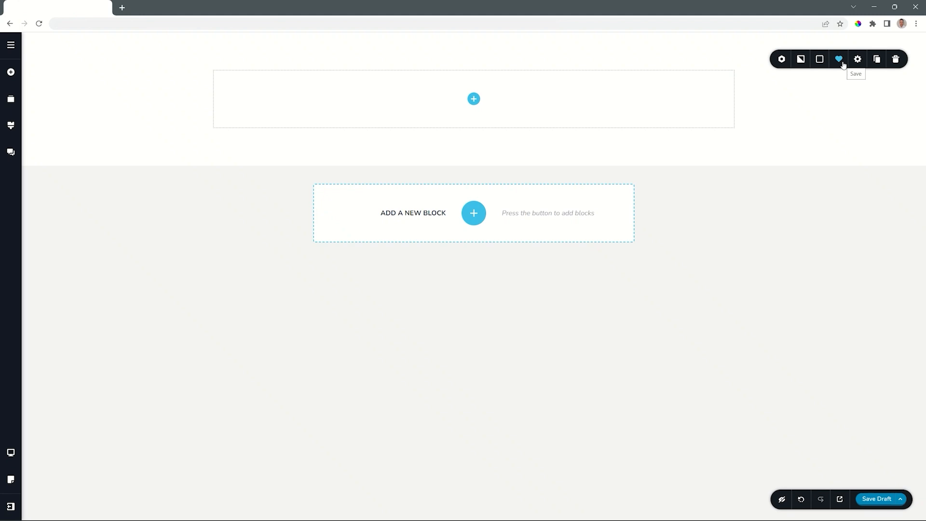
{"action": "left_click", "coordinate": [819, 62]}
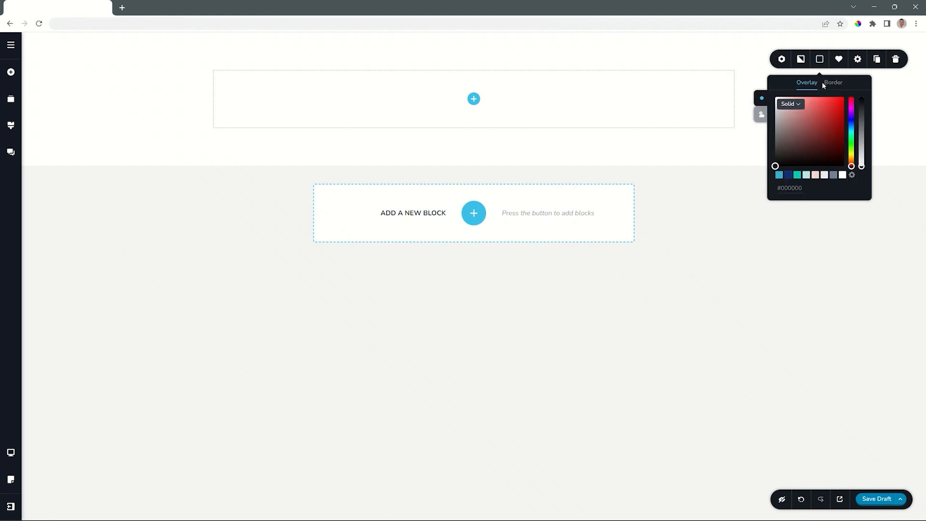
{"action": "left_click", "coordinate": [806, 175]}
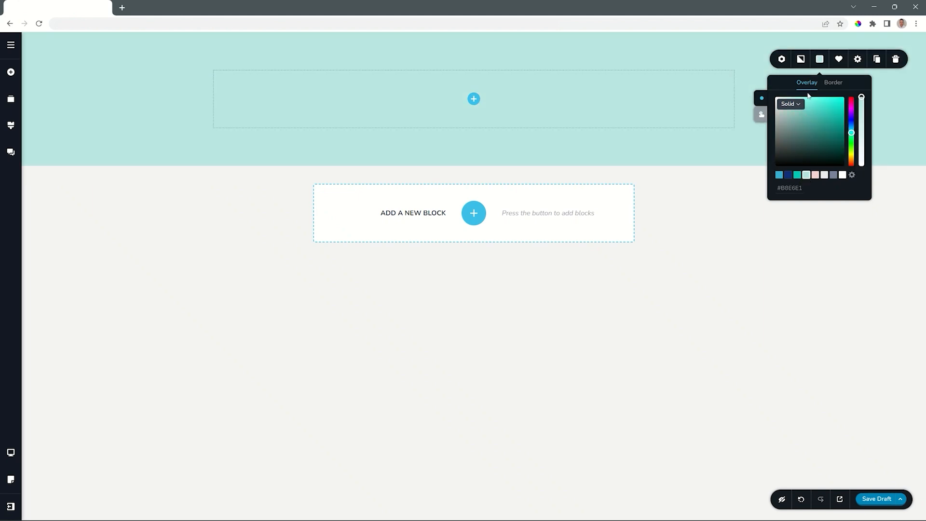
- Set the Songbook 3 image as the block's background and make the overlay fully transparent
{"action": "left_click", "coordinate": [801, 60]}
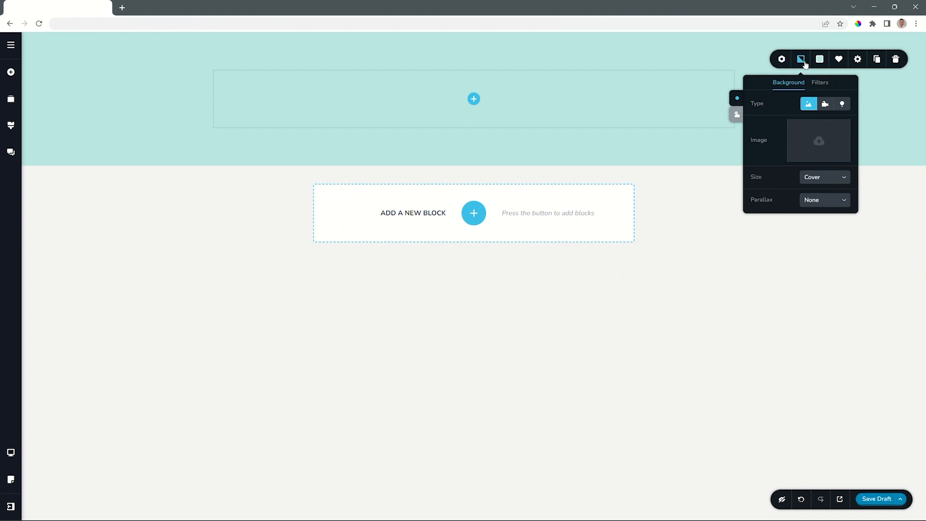
{"action": "left_click", "coordinate": [814, 140]}
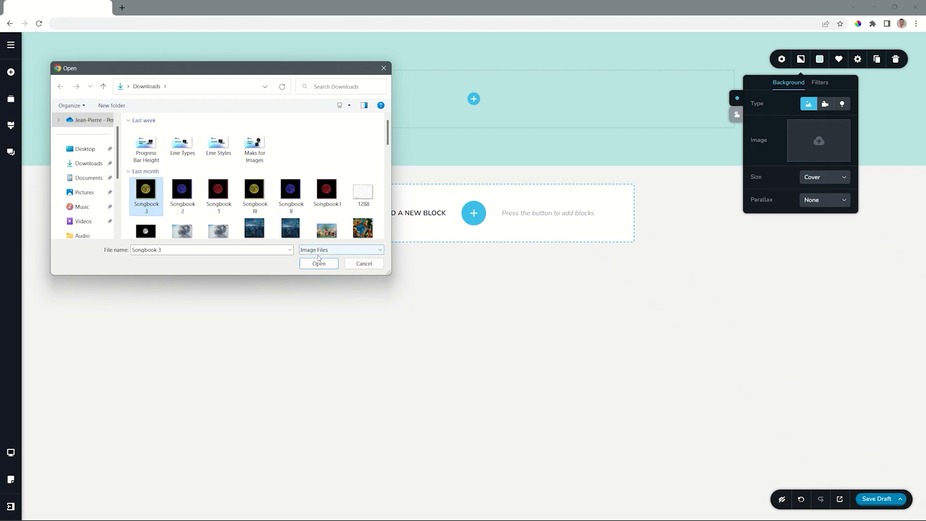
{"action": "left_click", "coordinate": [319, 264]}
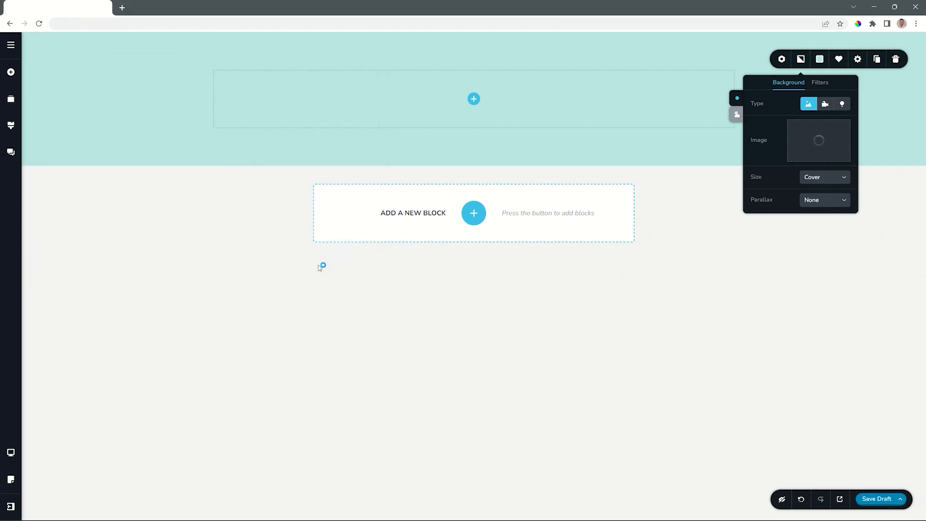
{"action": "left_click", "coordinate": [820, 60]}
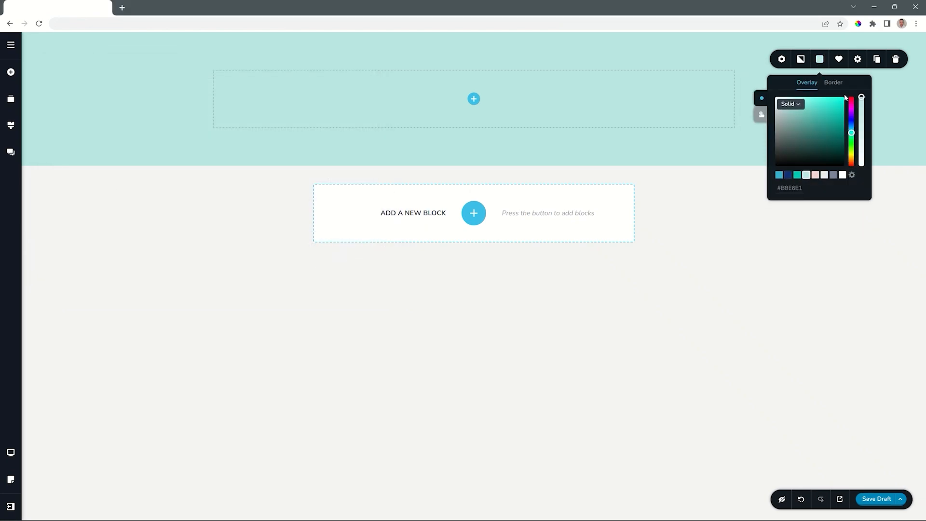
{"action": "left_click_drag", "start_coordinate": [861, 97], "coordinate": [864, 177]}
{"action": "left_click", "coordinate": [782, 60]}
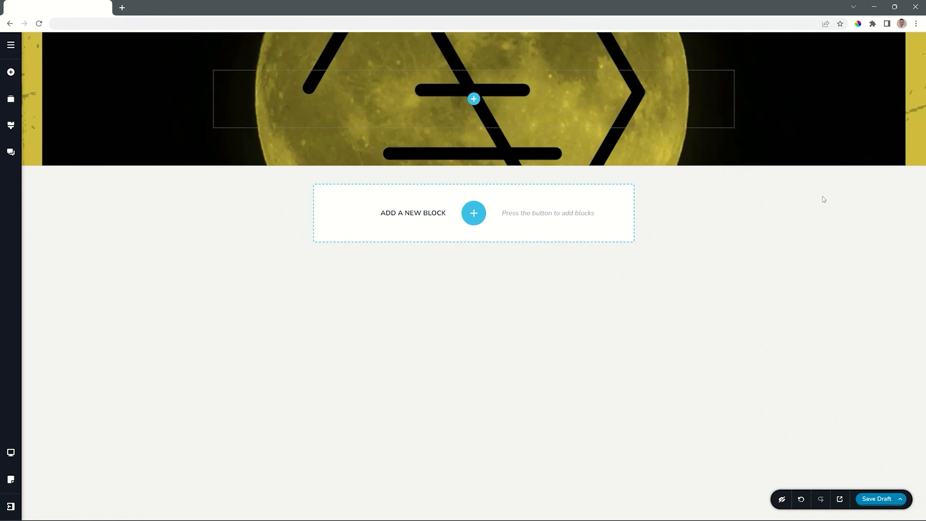
- Split the block into two columns and add a text element with an image element below it in the first column
{"action": "left_click", "coordinate": [474, 99]}
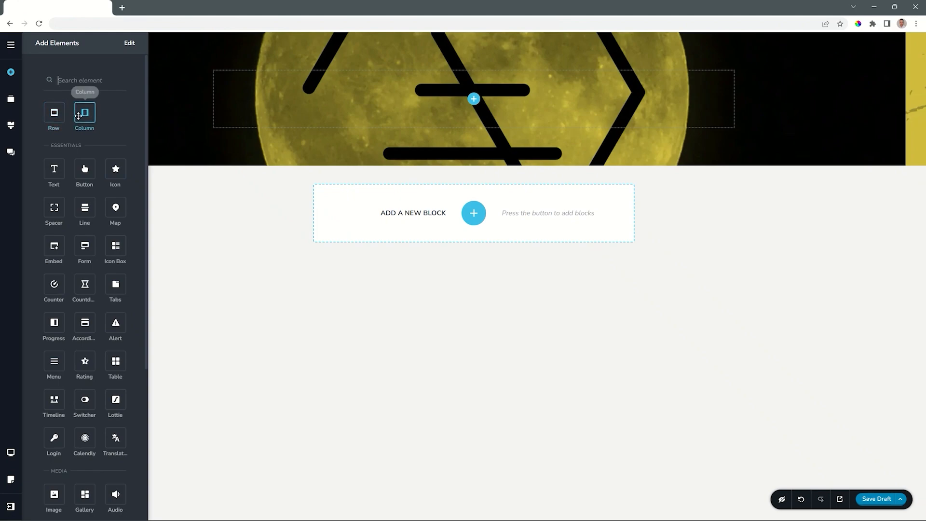
{"action": "left_click_drag", "start_coordinate": [84, 115], "coordinate": [417, 112]}
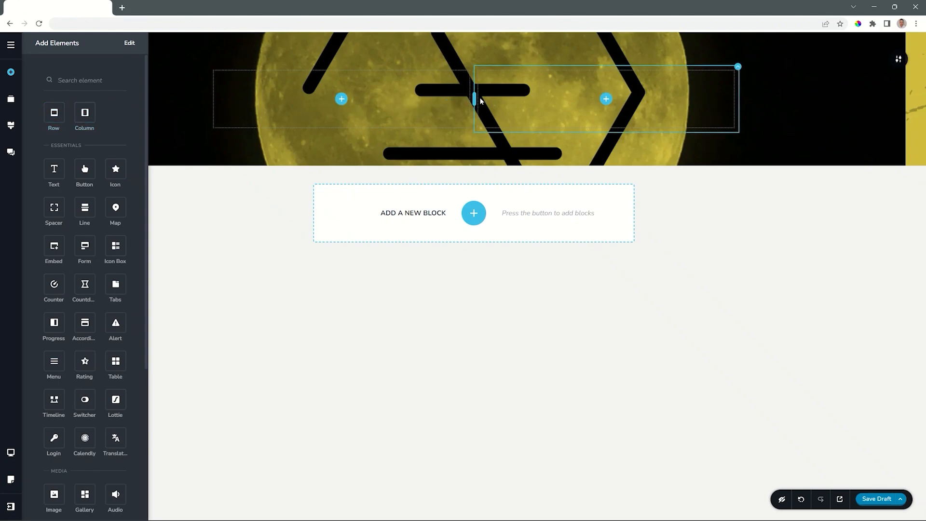
{"action": "left_click_drag", "start_coordinate": [53, 169], "coordinate": [343, 99]}
{"action": "scroll", "coordinate": [74, 321], "scroll_direction": "down", "scroll_amount": 3}
{"action": "left_click_drag", "start_coordinate": [54, 374], "coordinate": [243, 118]}
{"action": "left_click", "coordinate": [187, 143]}
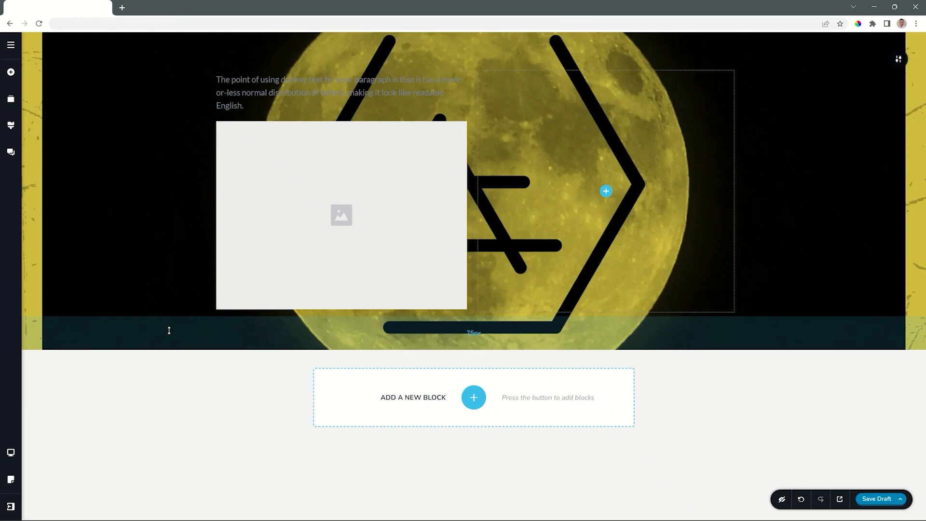
- Enlarge the block's padding to about 116 px above the content and about 182 px below it
{"action": "left_click_drag", "start_coordinate": [169, 328], "coordinate": [167, 411]}
{"action": "mouse_move", "coordinate": [171, 364]}
{"action": "left_mouse_down"}
{"action": "mouse_move", "coordinate": [167, 331]}
{"action": "mouse_move", "coordinate": [167, 369]}
{"action": "left_mouse_up"}
{"action": "left_click_drag", "start_coordinate": [156, 48], "coordinate": [167, 66]}
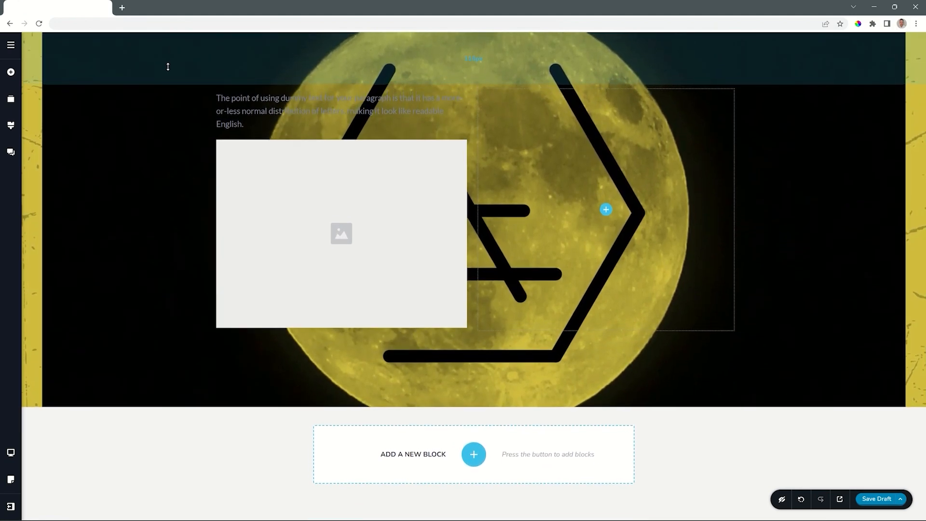
{"action": "left_click_drag", "start_coordinate": [201, 392], "coordinate": [201, 401]}
- Try the block's width at Full and return it to Boxed at 100%
{"action": "mouse_move", "coordinate": [898, 59]}
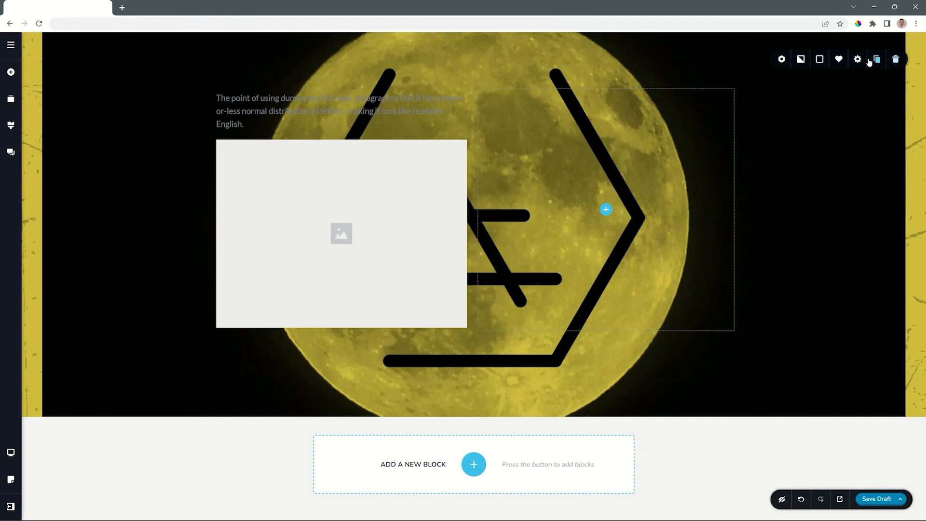
{"action": "left_click", "coordinate": [858, 60]}
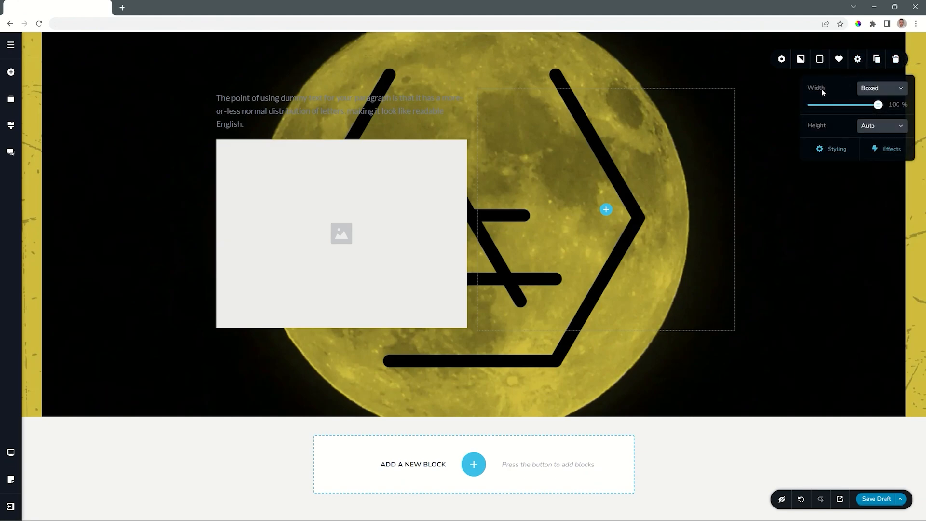
{"action": "left_click", "coordinate": [886, 90]}
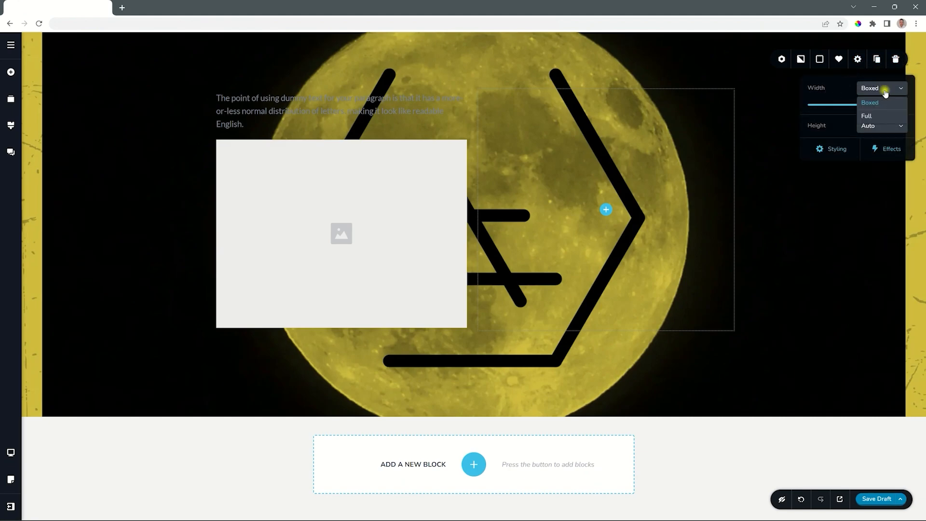
{"action": "left_click", "coordinate": [867, 118]}
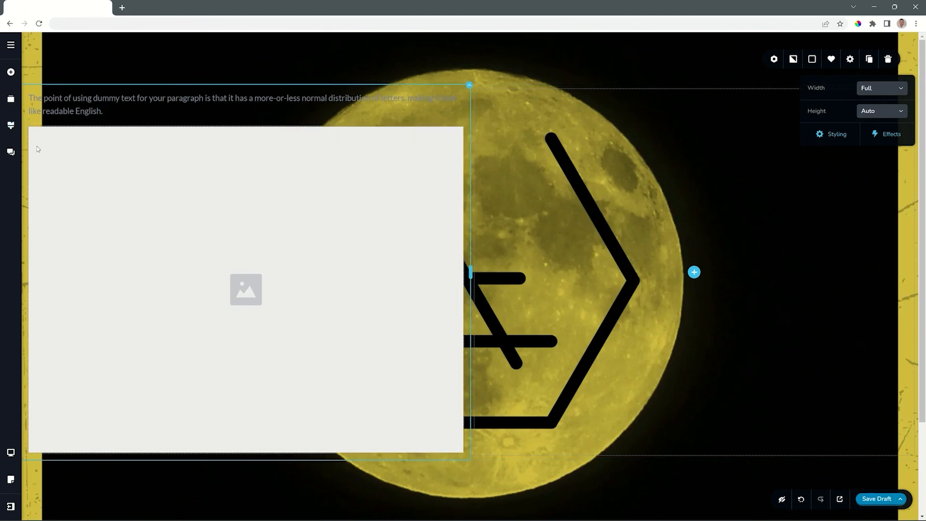
{"action": "left_click", "coordinate": [883, 89]}
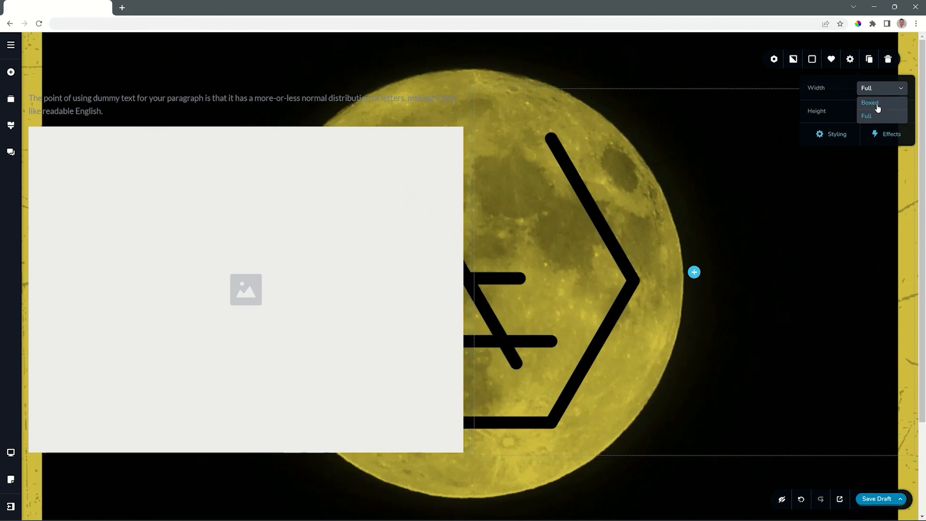
{"action": "left_click", "coordinate": [879, 104]}
{"action": "mouse_move", "coordinate": [879, 108]}
{"action": "left_mouse_down"}
{"action": "mouse_move", "coordinate": [819, 111]}
{"action": "mouse_move", "coordinate": [886, 109]}
{"action": "left_mouse_up"}
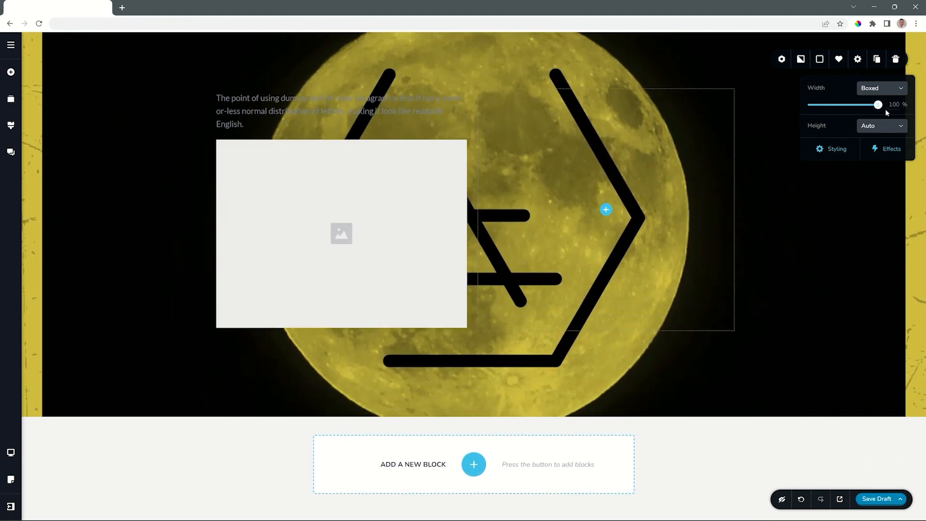
- Try a custom block height of 500 px and one of about 84%
{"action": "left_click", "coordinate": [881, 128]}
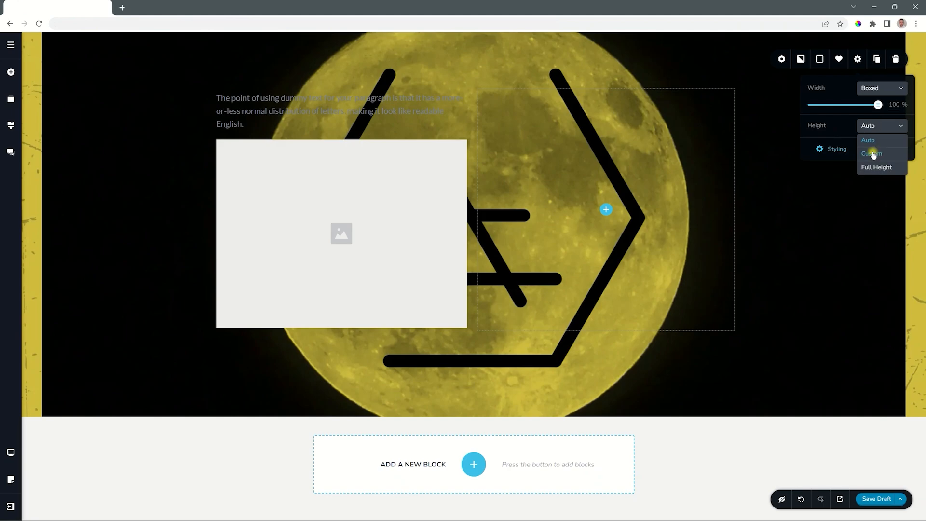
{"action": "left_click", "coordinate": [872, 154]}
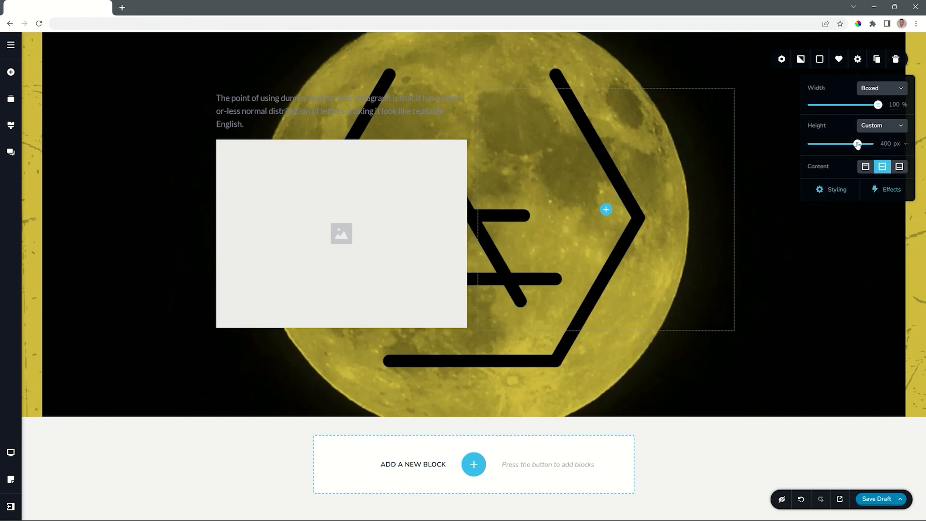
{"action": "left_click_drag", "start_coordinate": [856, 145], "coordinate": [880, 143]}
{"action": "left_click", "coordinate": [902, 145]}
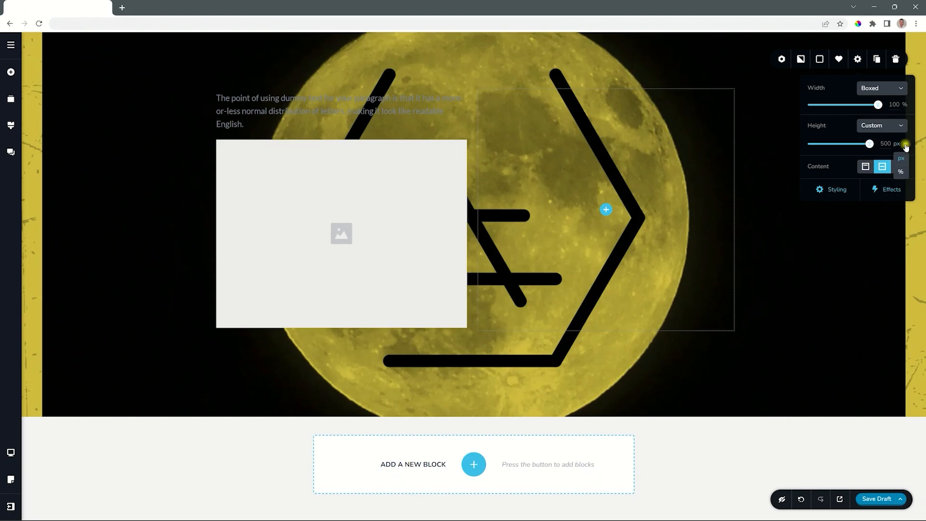
{"action": "left_click", "coordinate": [903, 172]}
{"action": "left_click_drag", "start_coordinate": [873, 147], "coordinate": [819, 145]}
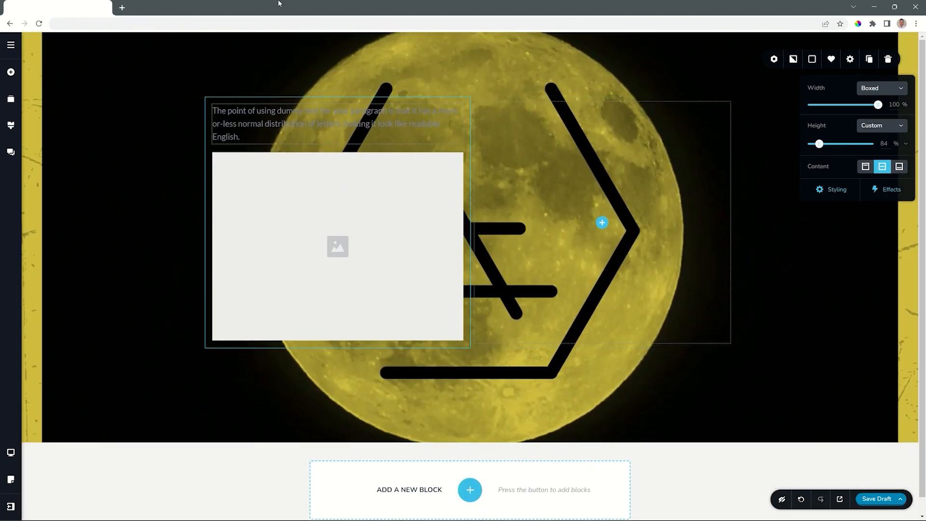
- Try the Full Height option with top, middle and bottom content alignment, and return the block's height to Auto
{"action": "left_click", "coordinate": [889, 127]}
{"action": "left_click", "coordinate": [872, 168]}
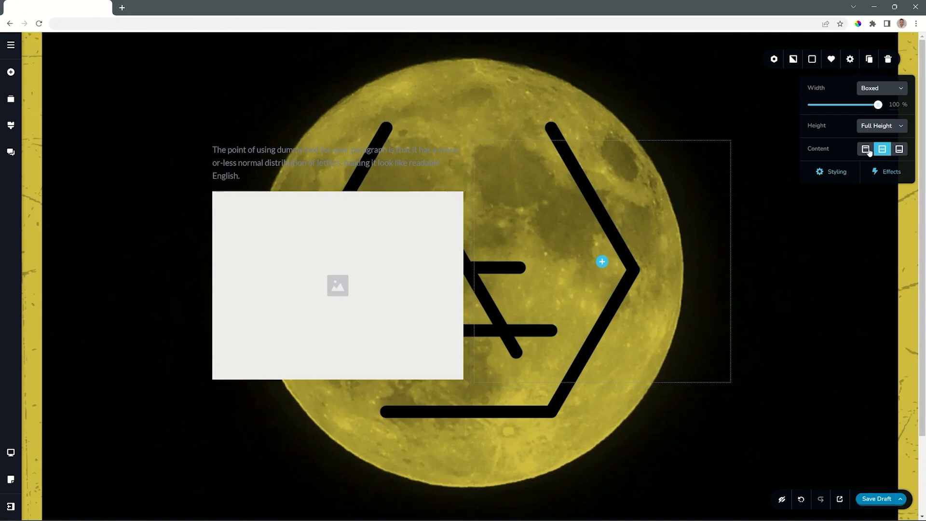
{"action": "left_click", "coordinate": [864, 150]}
{"action": "left_click", "coordinate": [882, 150]}
{"action": "left_click", "coordinate": [899, 150]}
{"action": "left_click", "coordinate": [885, 152]}
{"action": "left_click", "coordinate": [879, 127]}
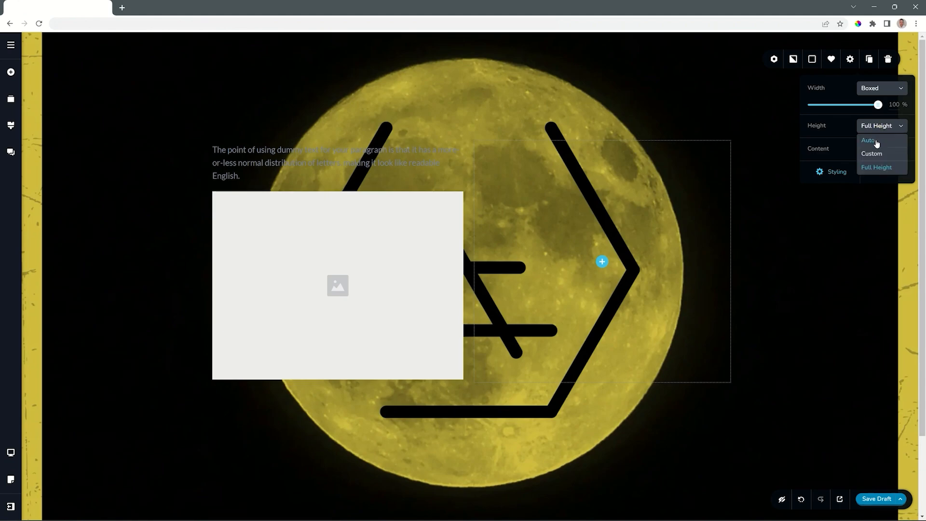
{"action": "left_click", "coordinate": [877, 142]}
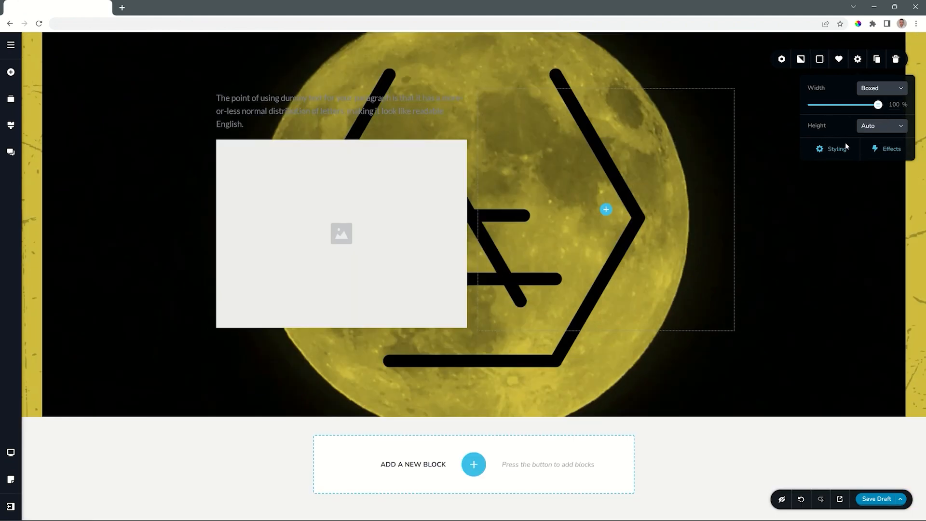
- Add a line element below the image and an icon element below the line in the first column
{"action": "left_click", "coordinate": [11, 72]}
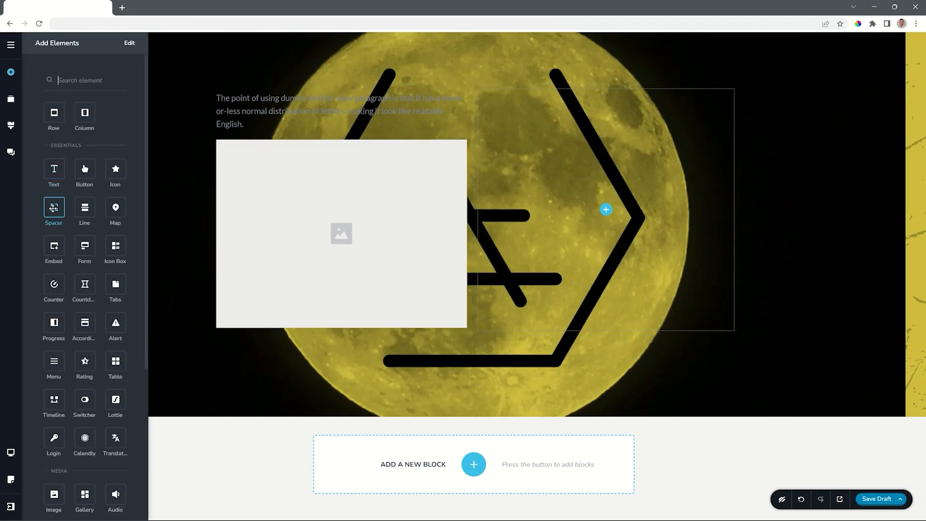
{"action": "left_click_drag", "start_coordinate": [85, 207], "coordinate": [278, 329]}
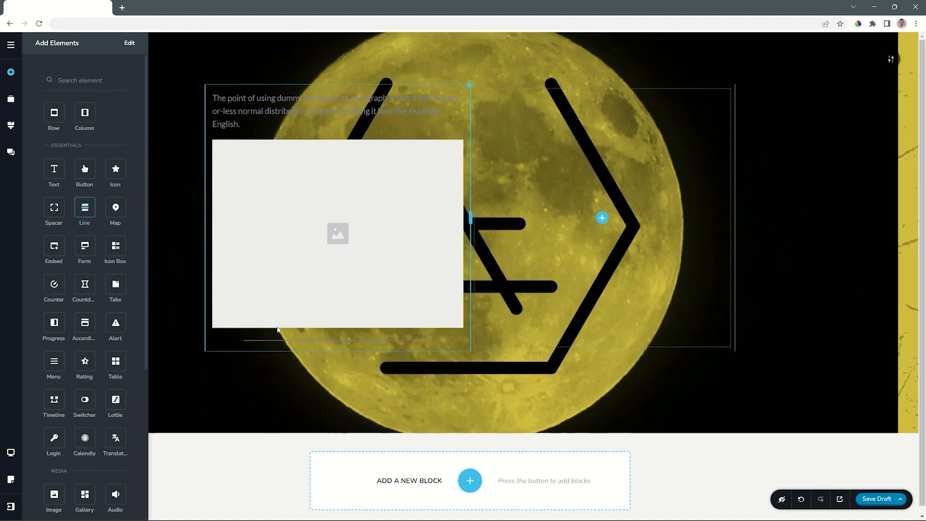
{"action": "left_click_drag", "start_coordinate": [115, 169], "coordinate": [224, 340]}
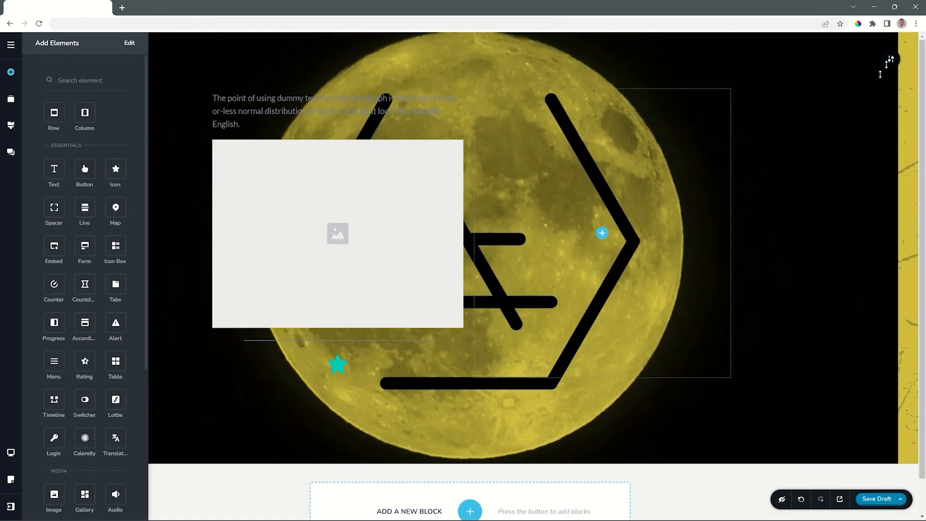
- Add a slanted divider to the block's top edge, color it white and set its height to about 68 px
{"action": "left_click", "coordinate": [888, 66]}
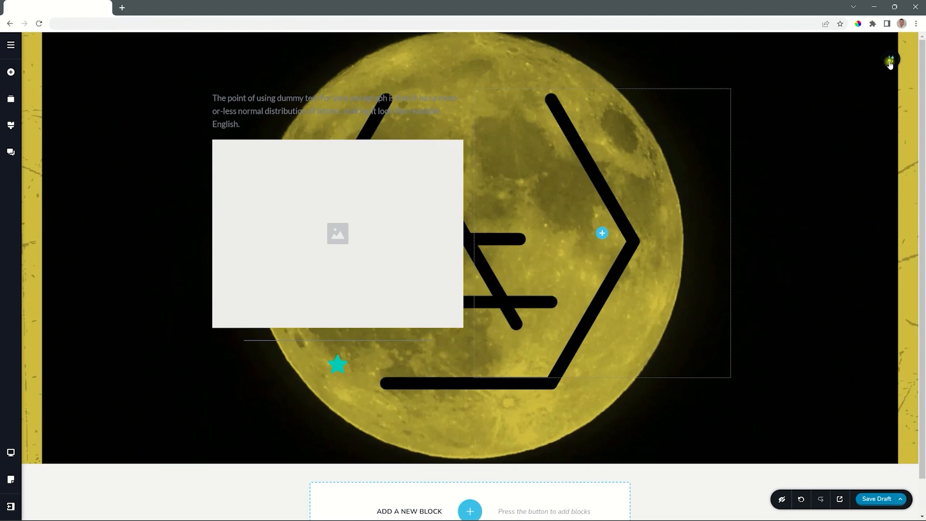
{"action": "mouse_move", "coordinate": [892, 62]}
{"action": "left_click", "coordinate": [851, 60]}
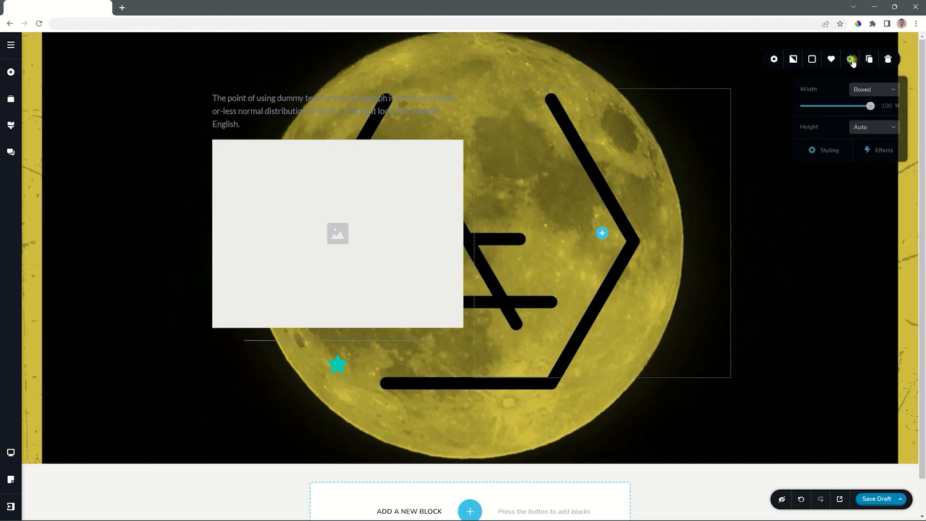
{"action": "left_click", "coordinate": [830, 151]}
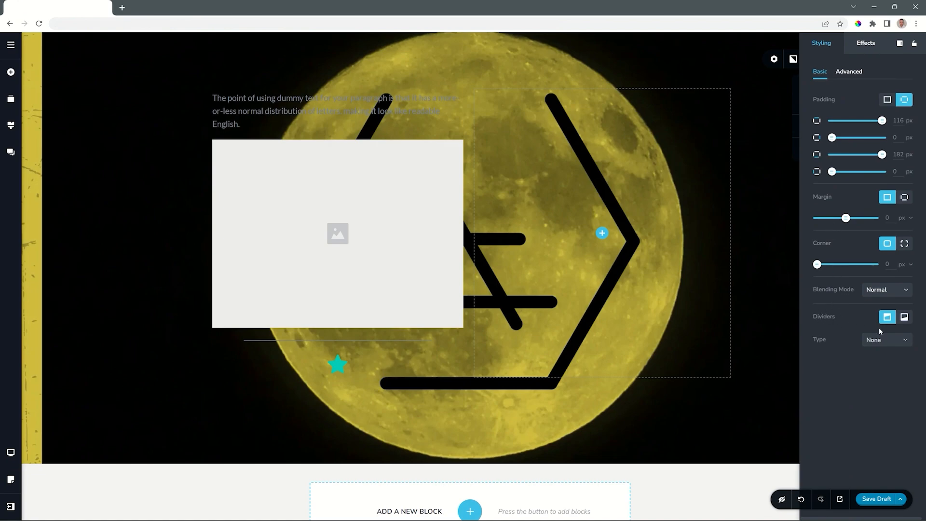
{"action": "left_click", "coordinate": [875, 339]}
{"action": "left_click", "coordinate": [877, 369]}
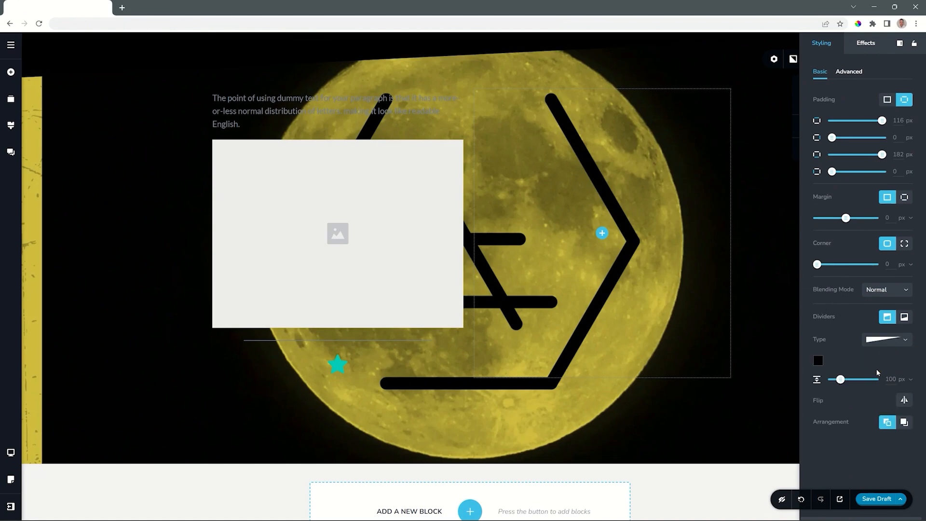
{"action": "left_click", "coordinate": [818, 362]}
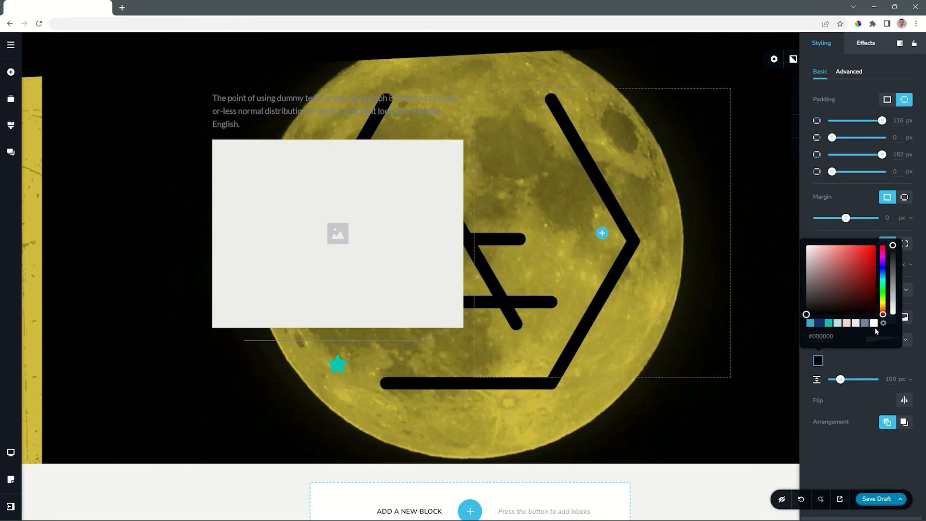
{"action": "left_click", "coordinate": [876, 323]}
{"action": "left_click", "coordinate": [844, 366]}
{"action": "mouse_move", "coordinate": [840, 379]}
{"action": "left_mouse_down"}
{"action": "mouse_move", "coordinate": [853, 379]}
{"action": "mouse_move", "coordinate": [838, 379]}
{"action": "left_mouse_up"}
- Try curved and layered-wave shapes for the top divider and settle on the jagged peaks shape
{"action": "left_click", "coordinate": [874, 341]}
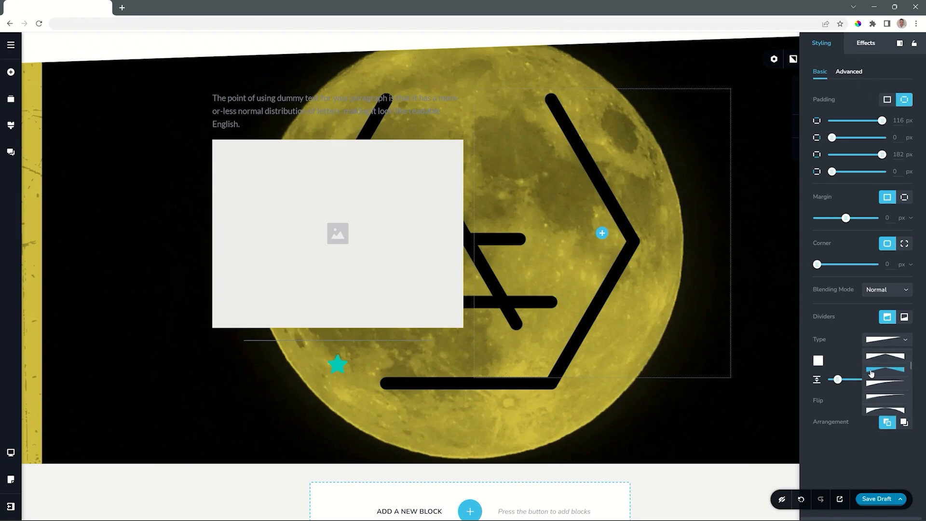
{"action": "left_click", "coordinate": [873, 382]}
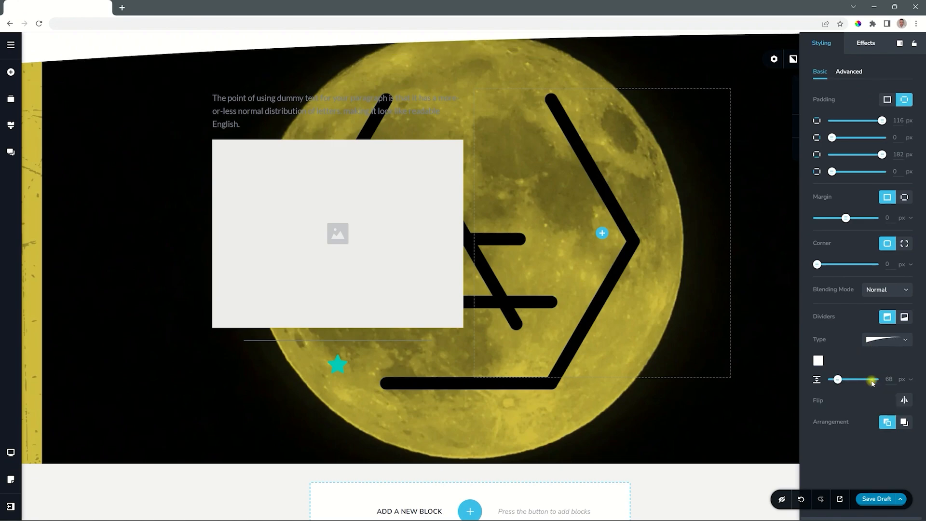
{"action": "left_click", "coordinate": [876, 346]}
{"action": "left_click", "coordinate": [880, 368]}
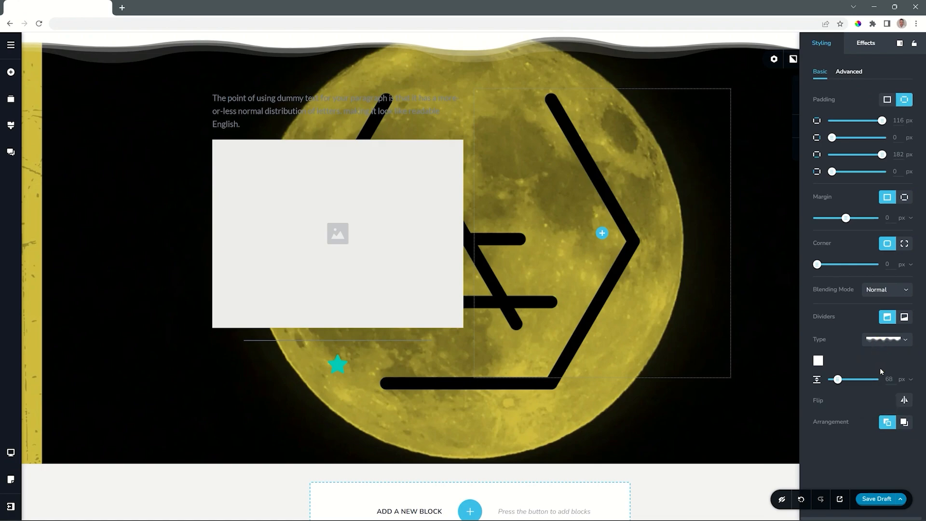
{"action": "left_click", "coordinate": [880, 338]}
{"action": "left_click", "coordinate": [880, 380]}
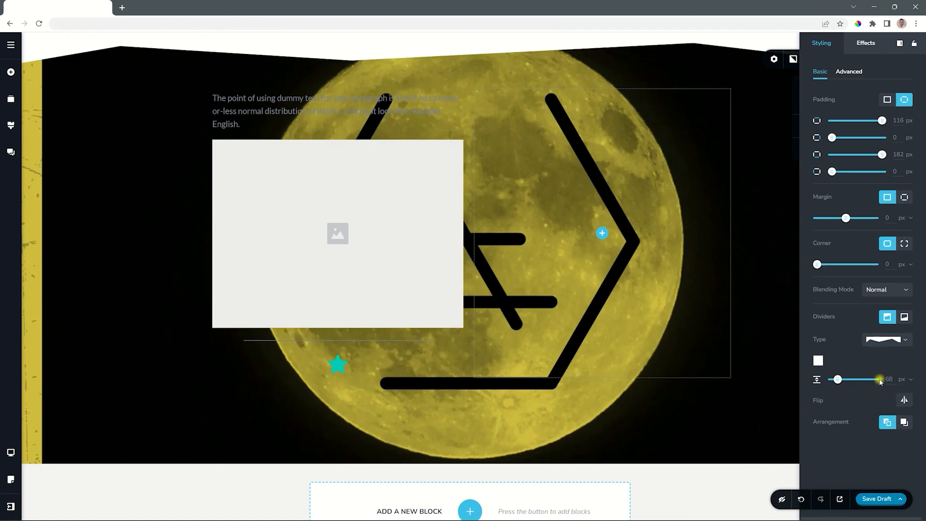
- Add a wavy divider to the block's bottom edge, color it white and set its height to about 106 px
{"action": "left_click", "coordinate": [905, 317]}
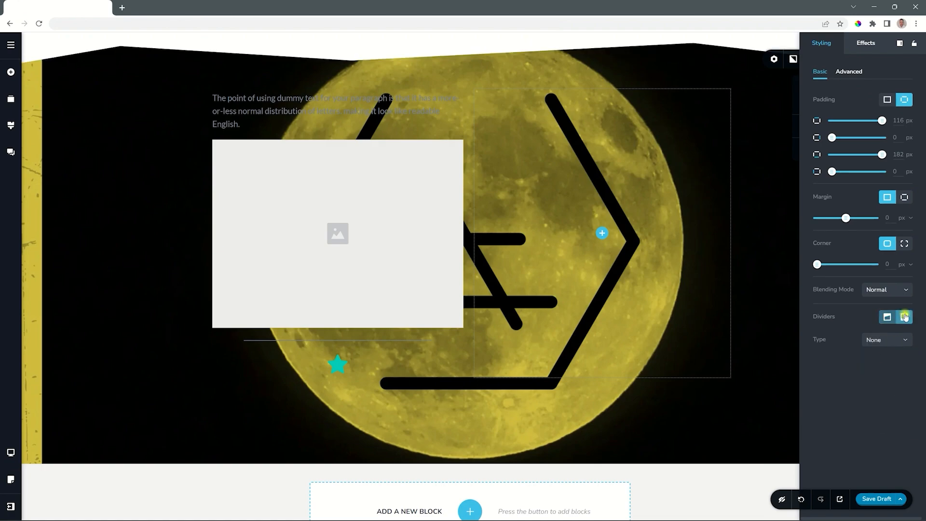
{"action": "left_click", "coordinate": [893, 340]}
{"action": "left_click", "coordinate": [882, 386]}
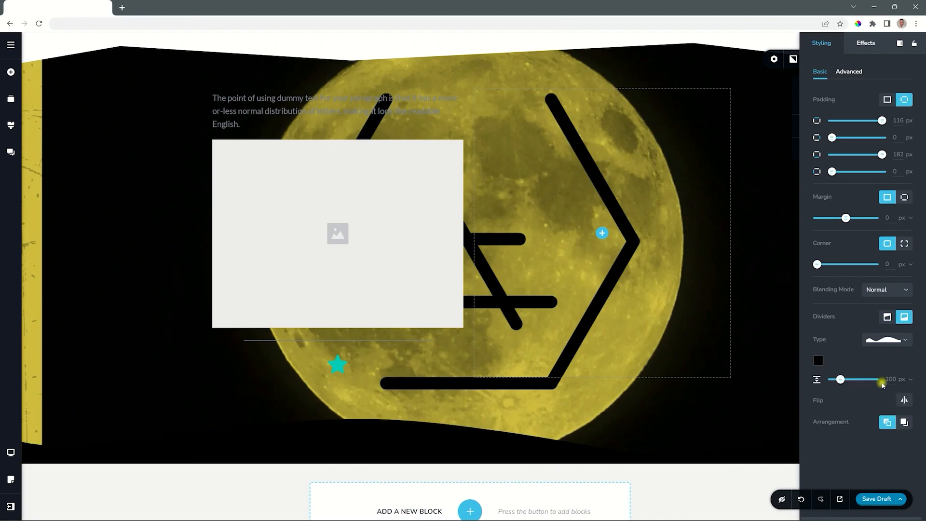
{"action": "left_click", "coordinate": [819, 361]}
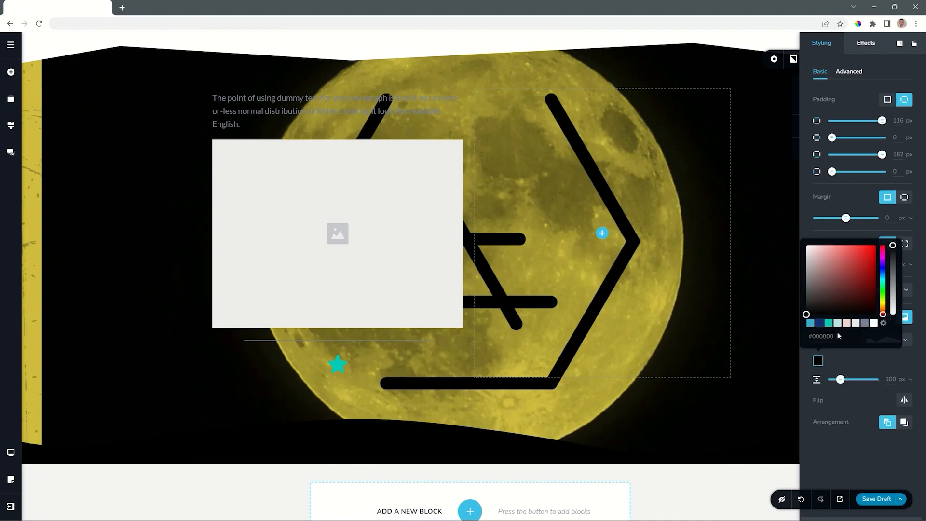
{"action": "left_click", "coordinate": [874, 323]}
{"action": "left_click", "coordinate": [872, 362]}
{"action": "mouse_move", "coordinate": [841, 379]}
{"action": "left_mouse_down"}
{"action": "mouse_move", "coordinate": [855, 378]}
{"action": "mouse_move", "coordinate": [841, 379]}
{"action": "left_mouse_up"}
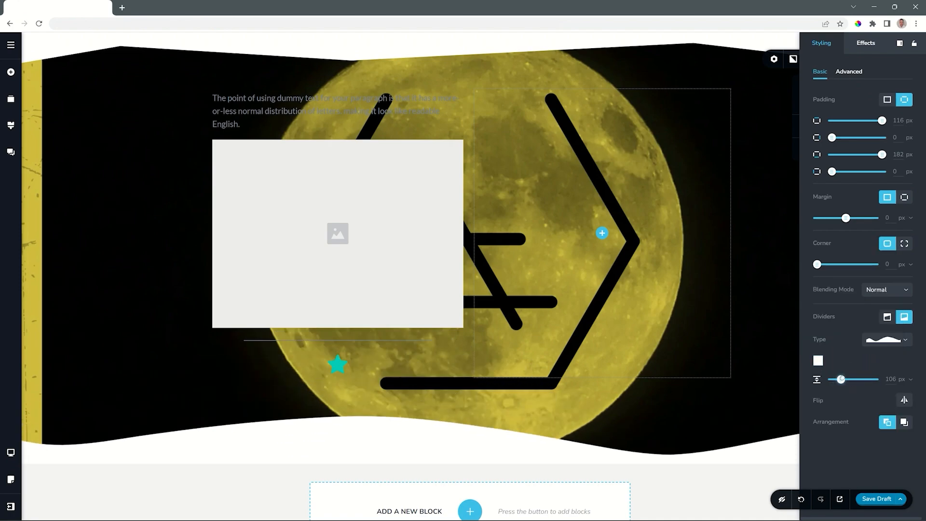